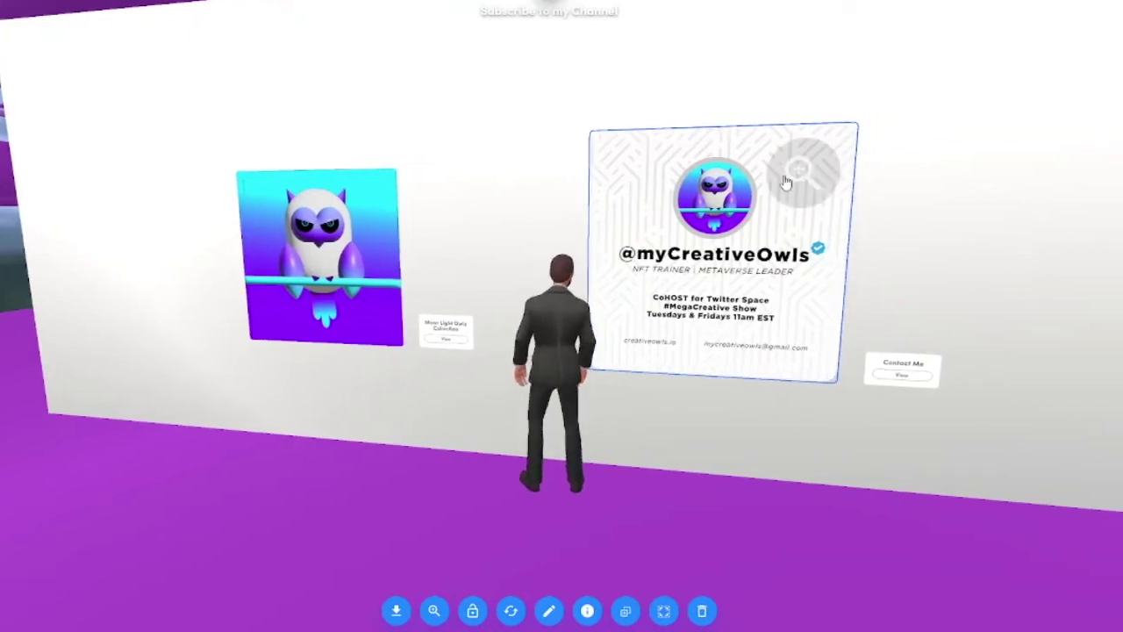
Enlarge the contact card image on the wall and follow its Contact Me link.
{"action": "left_click", "coordinate": [786, 181]}
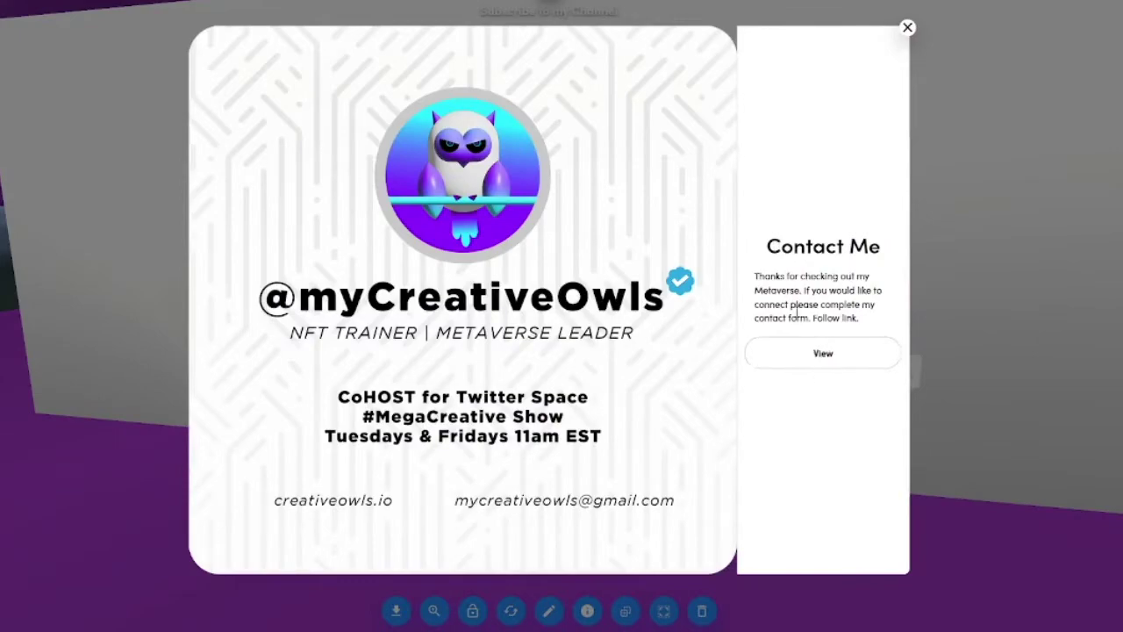
{"action": "left_click", "coordinate": [816, 353]}
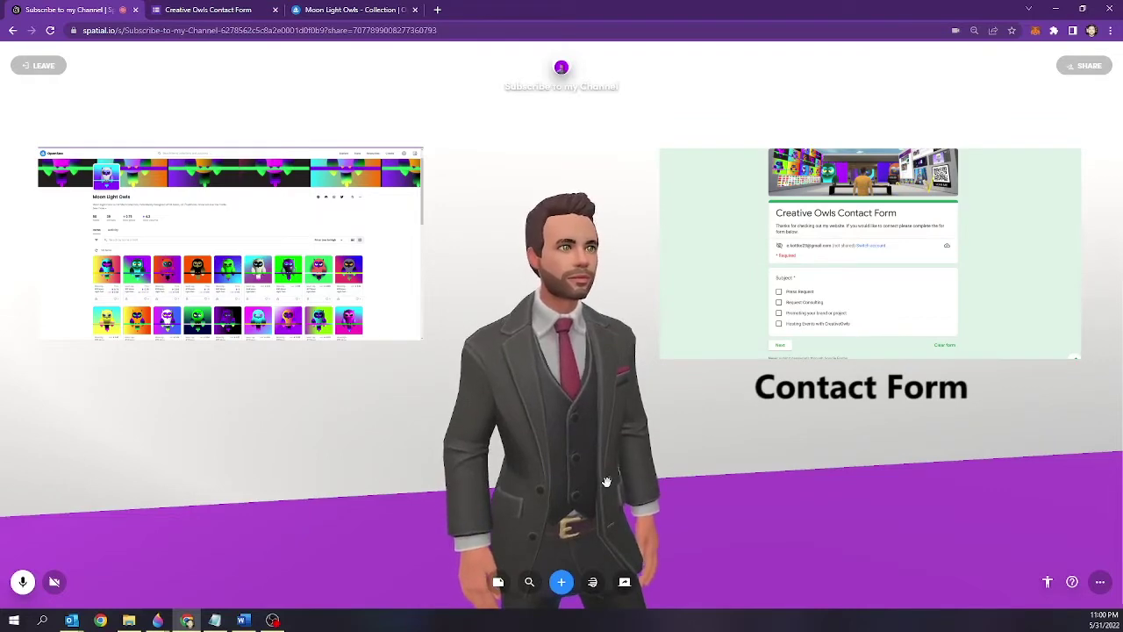
Add the recent image 37.png to the space and place it on the white wall.
{"action": "left_click", "coordinate": [562, 582]}
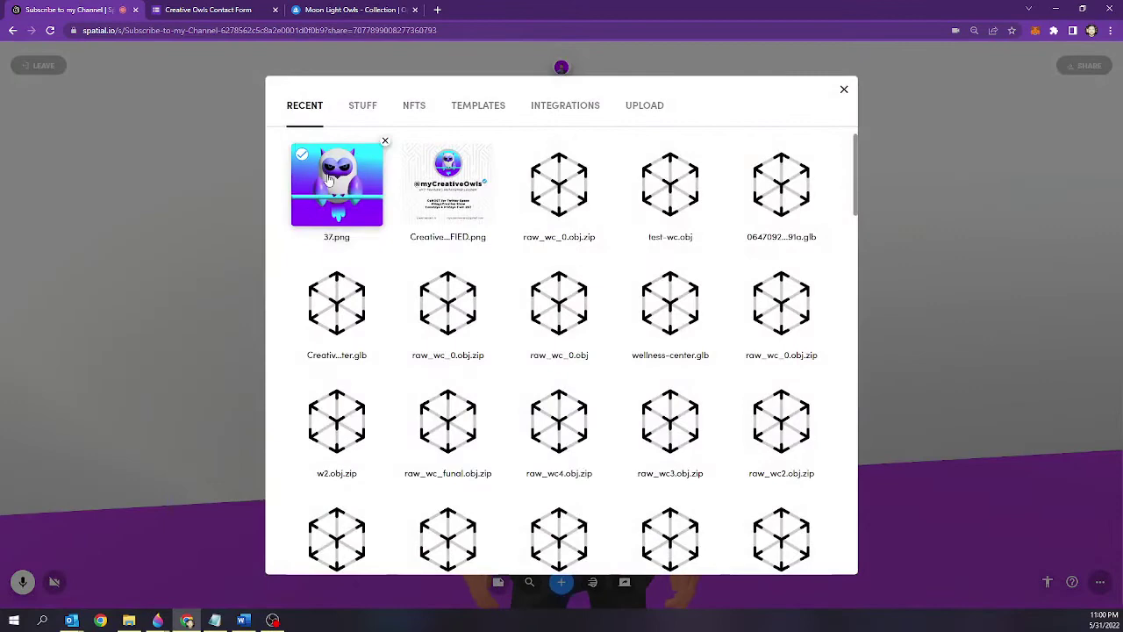
{"action": "left_click", "coordinate": [330, 179]}
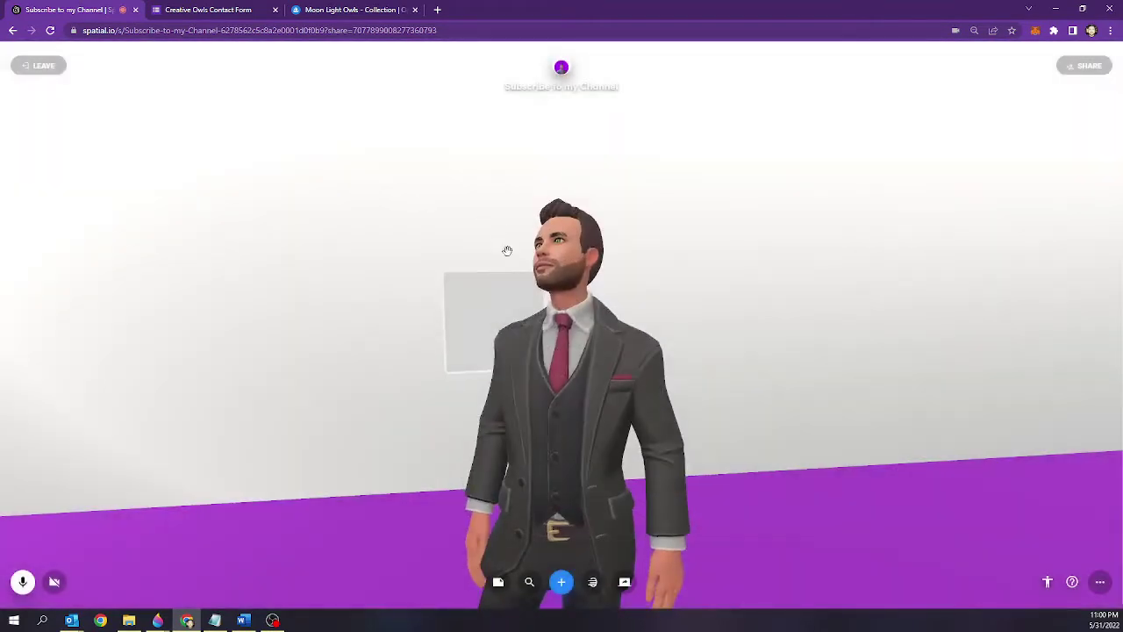
{"action": "left_click_drag", "start_coordinate": [500, 312], "coordinate": [367, 240]}
Scale the owl image on the wall to 1.55.
{"action": "key", "text": "w"}
{"action": "left_click", "coordinate": [366, 241]}
{"action": "left_click_drag", "start_coordinate": [1020, 409], "coordinate": [1032, 410]}
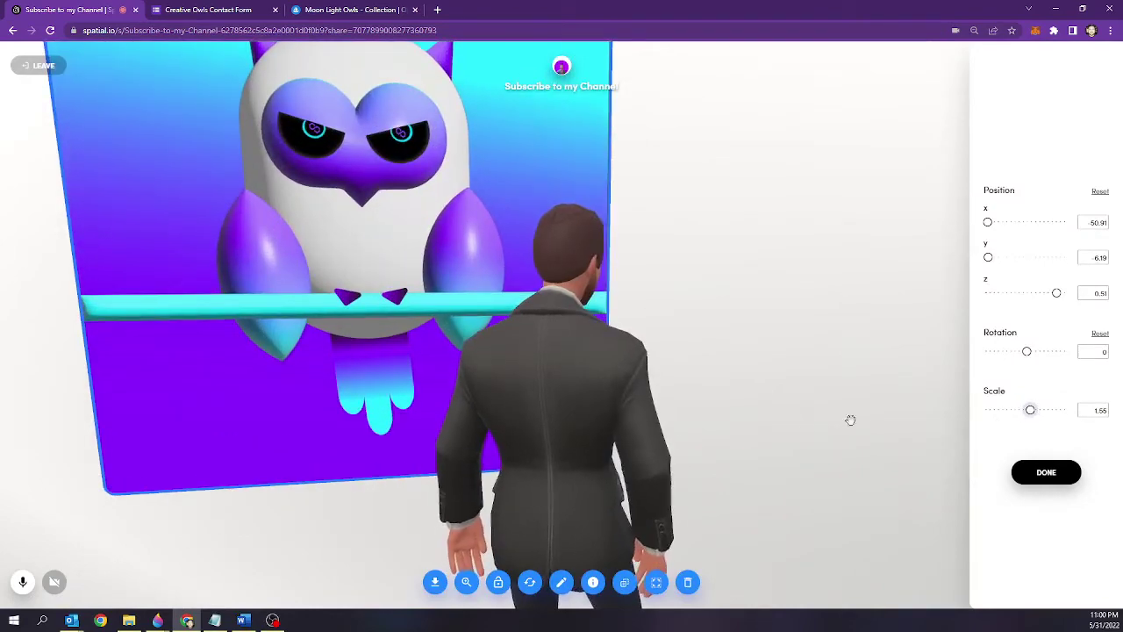
{"action": "left_click", "coordinate": [741, 434]}
{"action": "key", "text": "s"}
{"action": "key", "text": "w"}
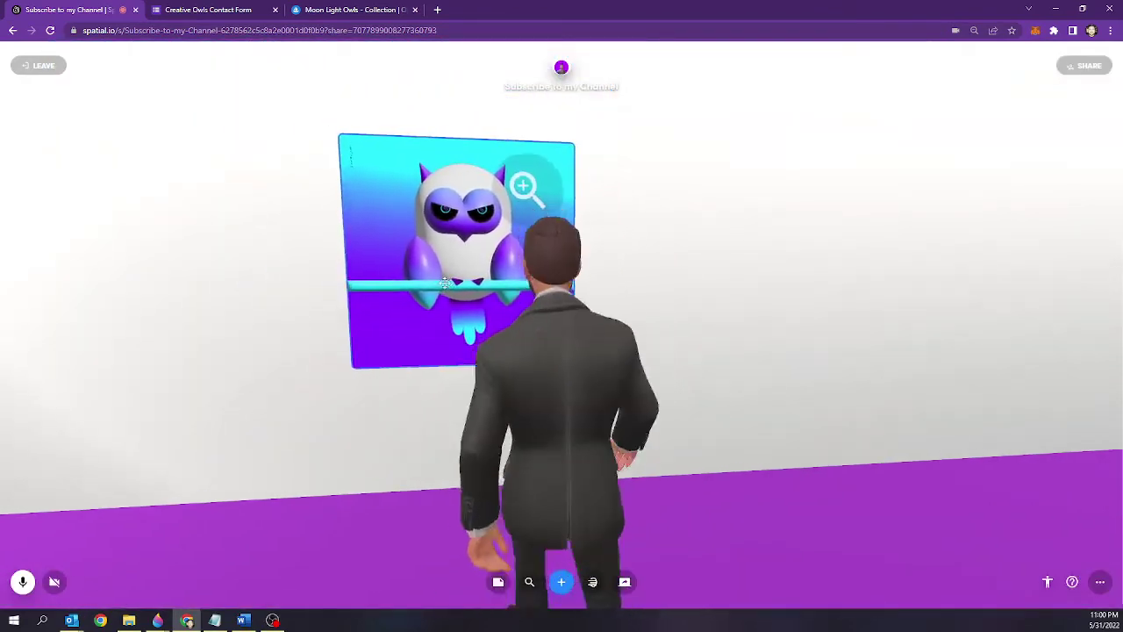
Open the owl image's information and set its name to Moon Light Owls Collection.
{"action": "left_click", "coordinate": [429, 241]}
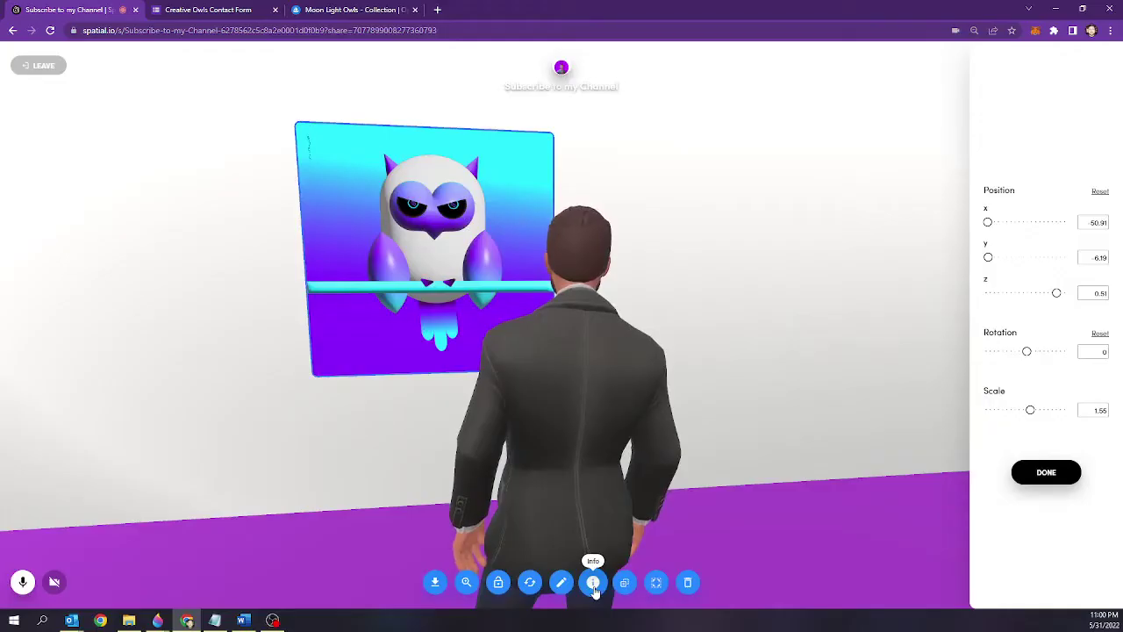
{"action": "left_click", "coordinate": [594, 586]}
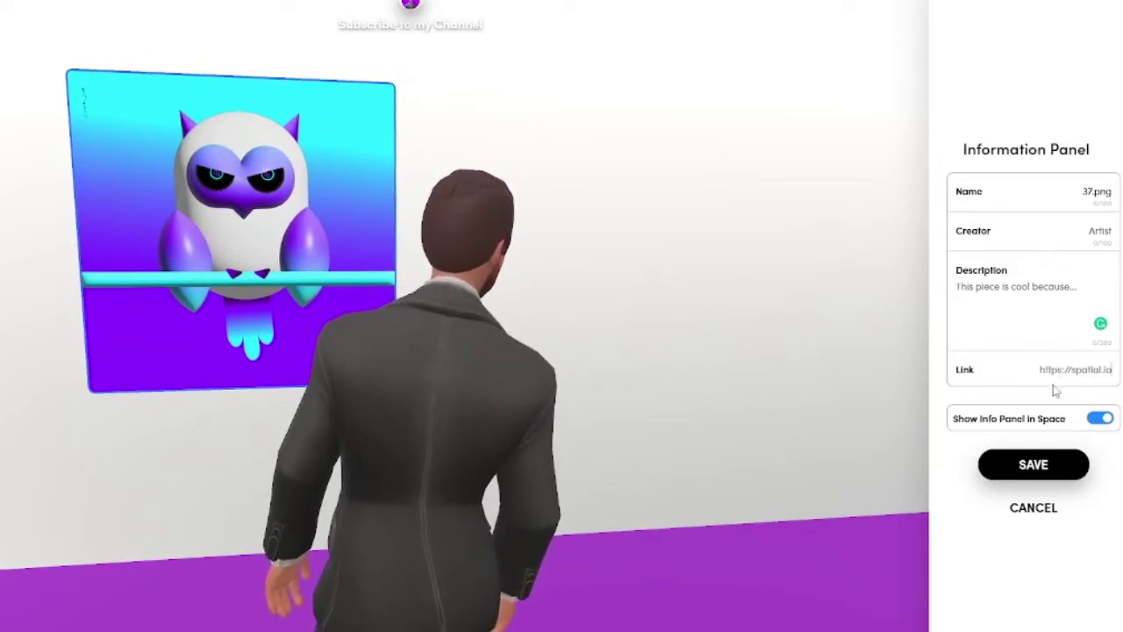
{"action": "left_click_drag", "start_coordinate": [706, 395], "coordinate": [551, 439]}
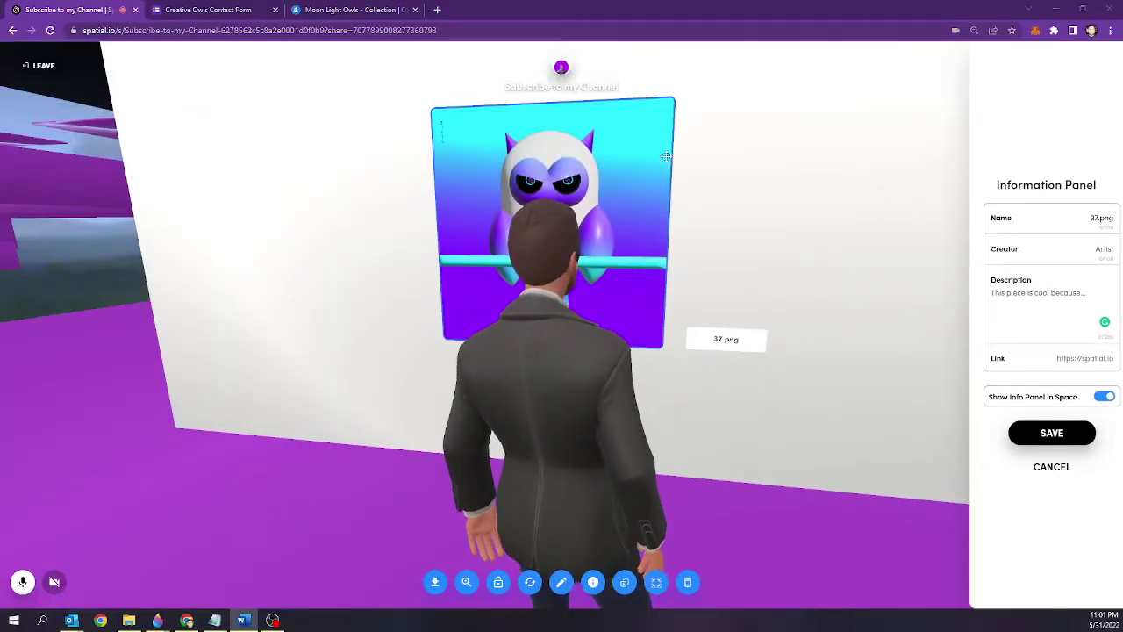
{"action": "mouse_move", "coordinate": [588, 228]}
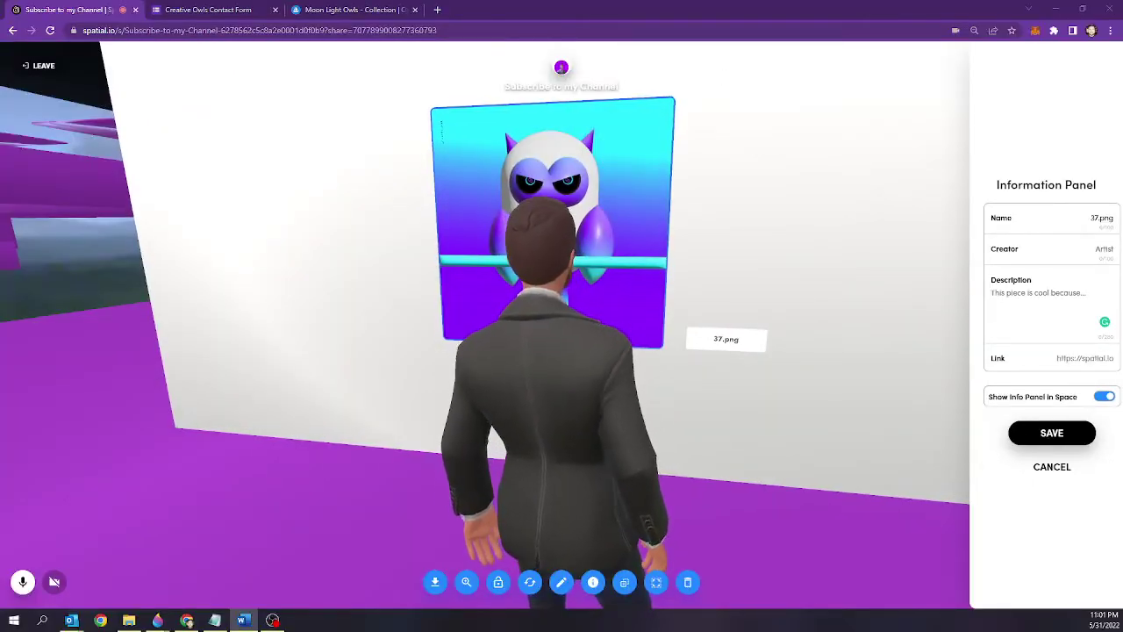
{"action": "key", "text": "d"}
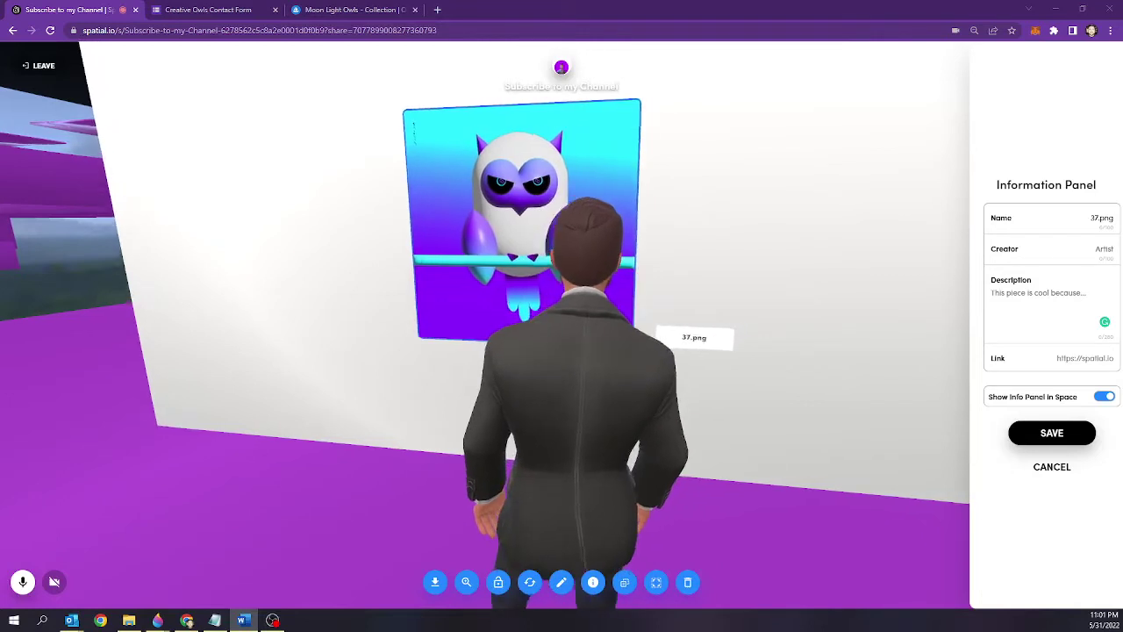
{"action": "triple_click", "coordinate": [1091, 220]}
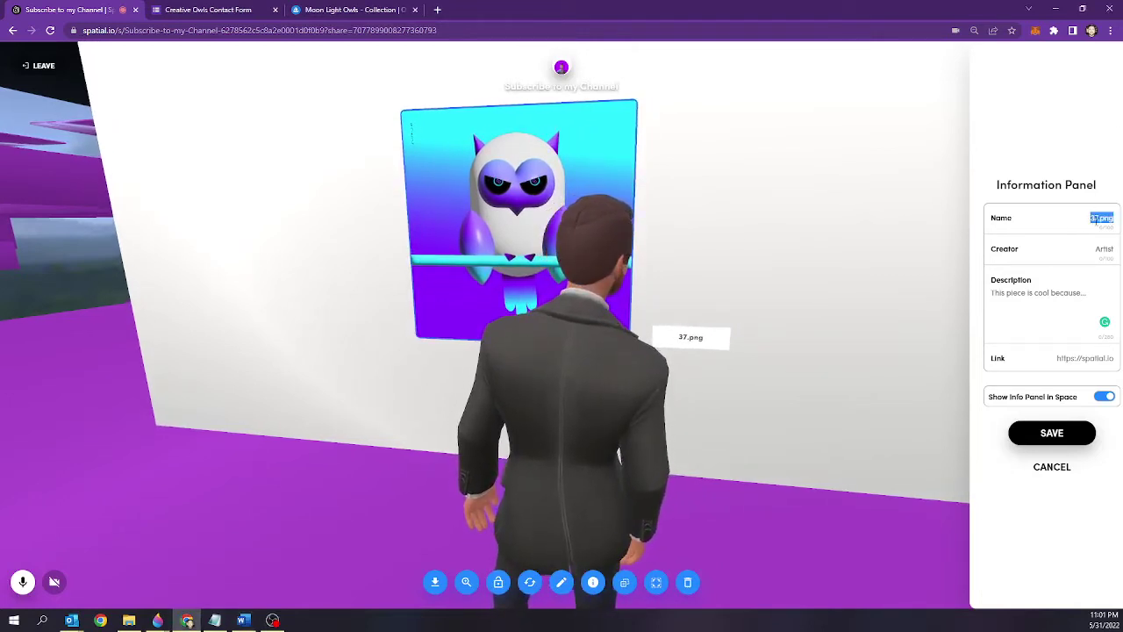
{"action": "type", "text": "Collection"}
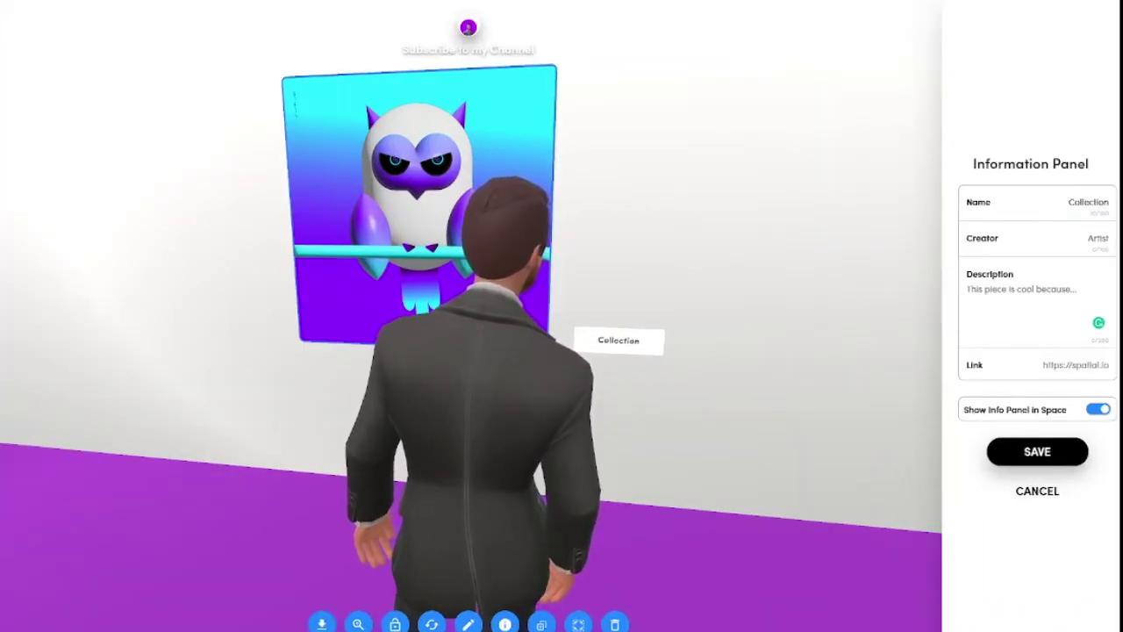
{"action": "triple_click", "coordinate": [1092, 197]}
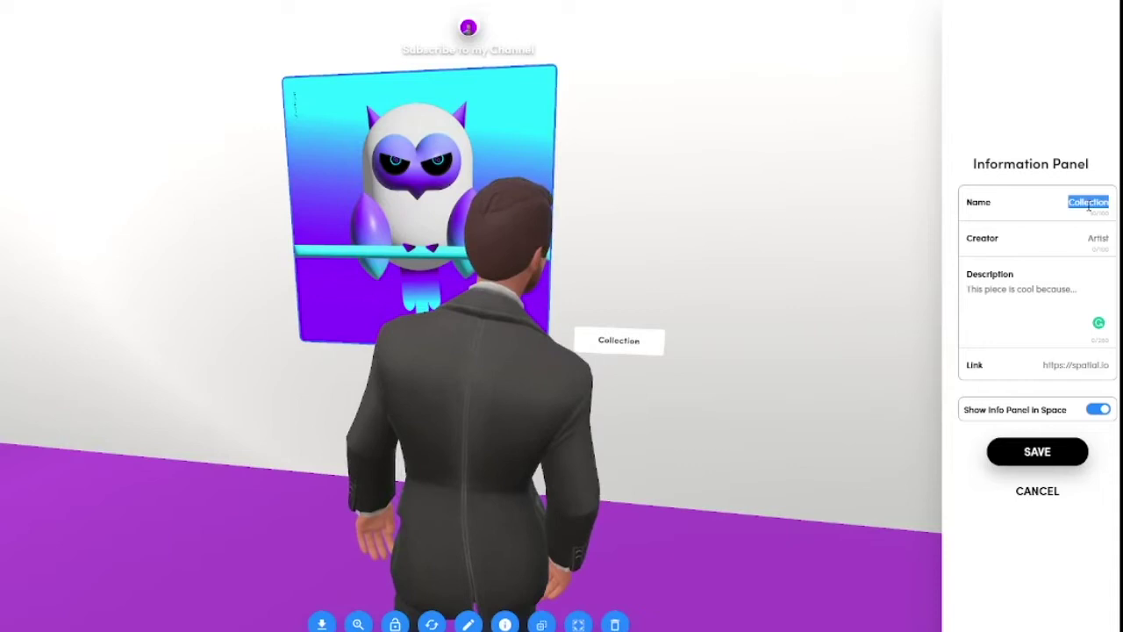
{"action": "type", "text": "Moon Light Owls Collection"}
Set the creator to CreativeOwls and the description to "Moon Light Owls is a limited collection, Individually Designed of 50 items, all 1/1 editions.".
{"action": "left_click", "coordinate": [1105, 239]}
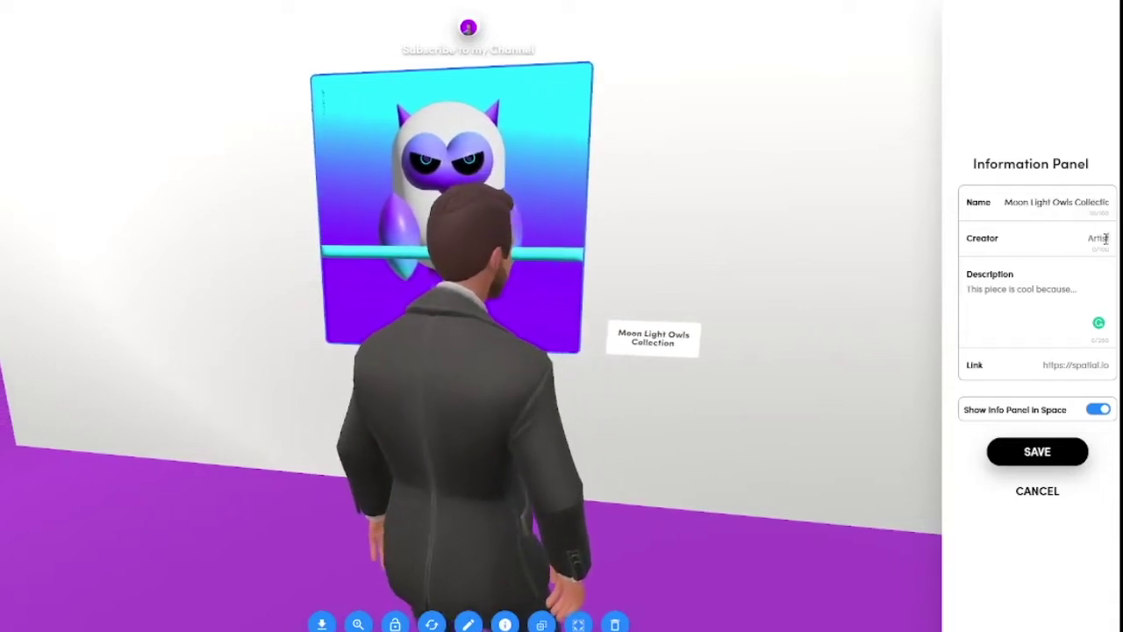
{"action": "type", "text": "Creative"}
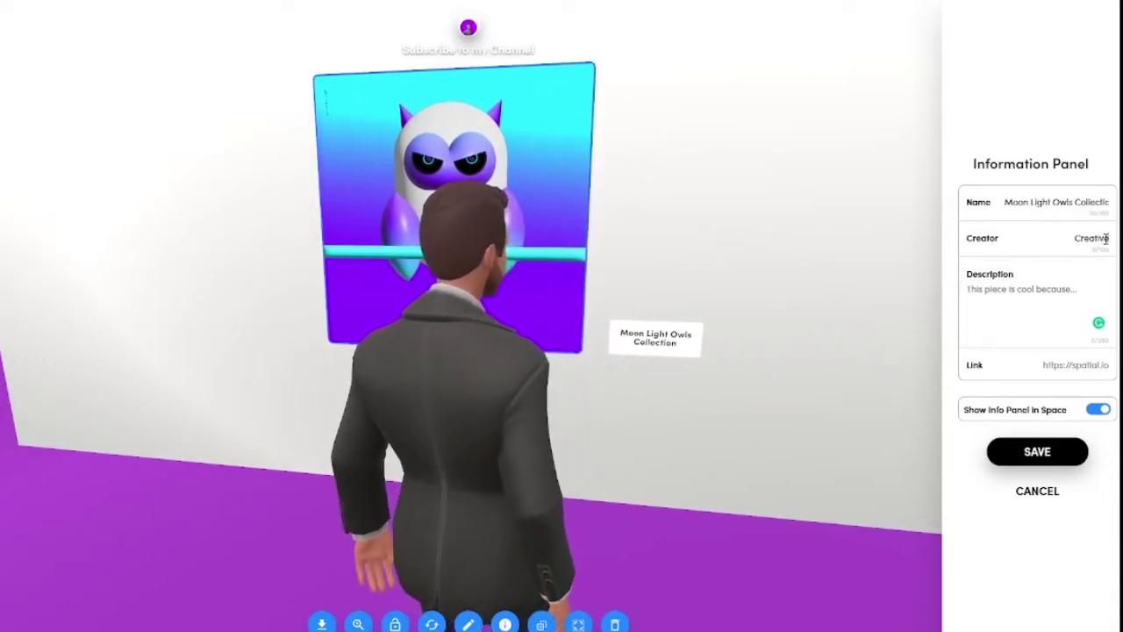
{"action": "type", "text": "Ow"}
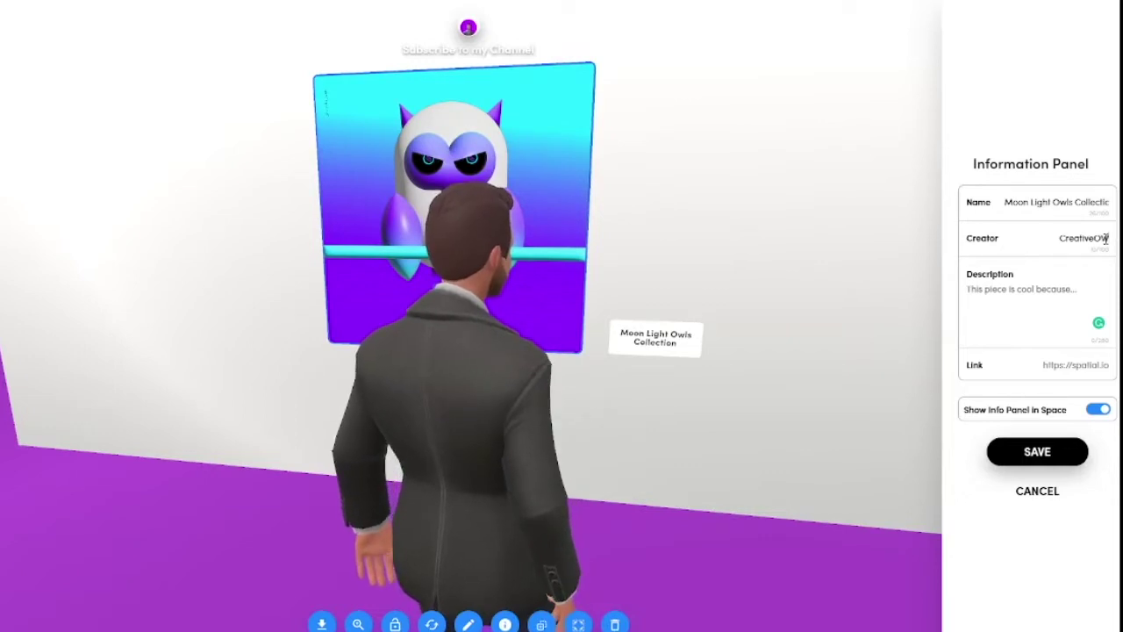
{"action": "type", "text": "ls"}
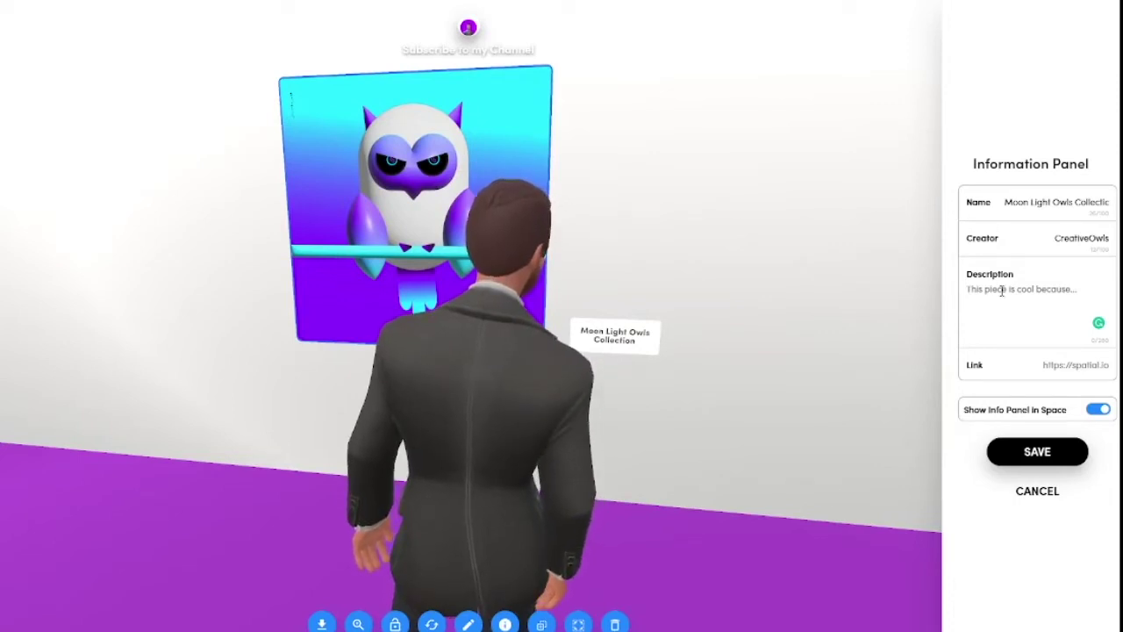
{"action": "type", "text": "Moon Light Owls is a limited collection, Individually Designed of 50 items, all 1/1 editions."}
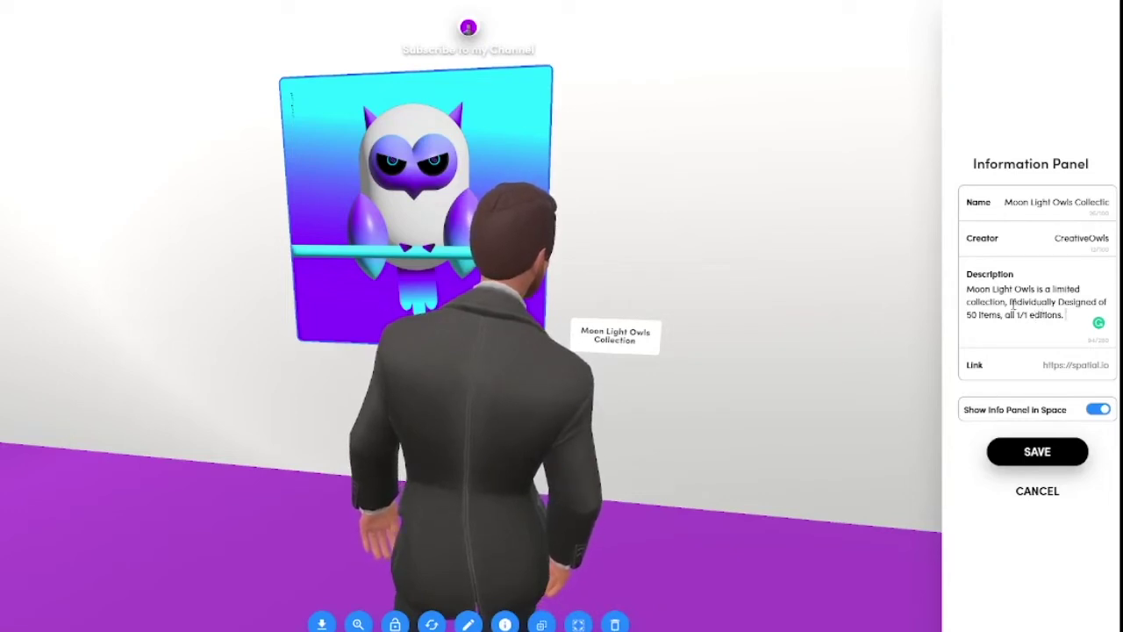
{"action": "key", "text": "a"}
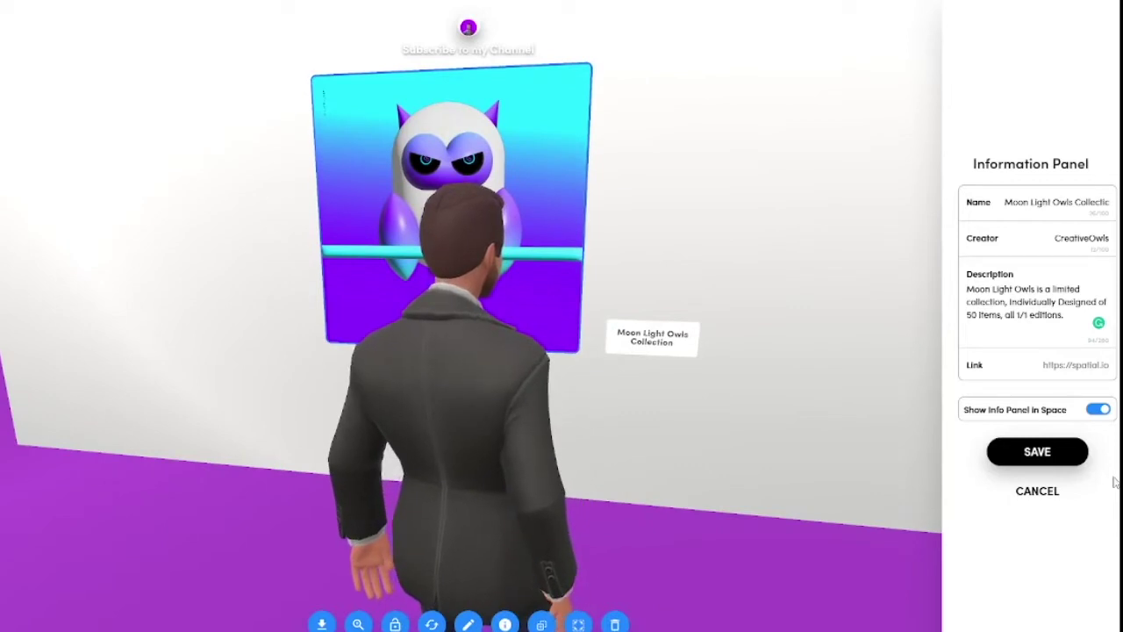
{"action": "left_click", "coordinate": [1085, 364]}
{"action": "key", "text": "ctrl+v"}
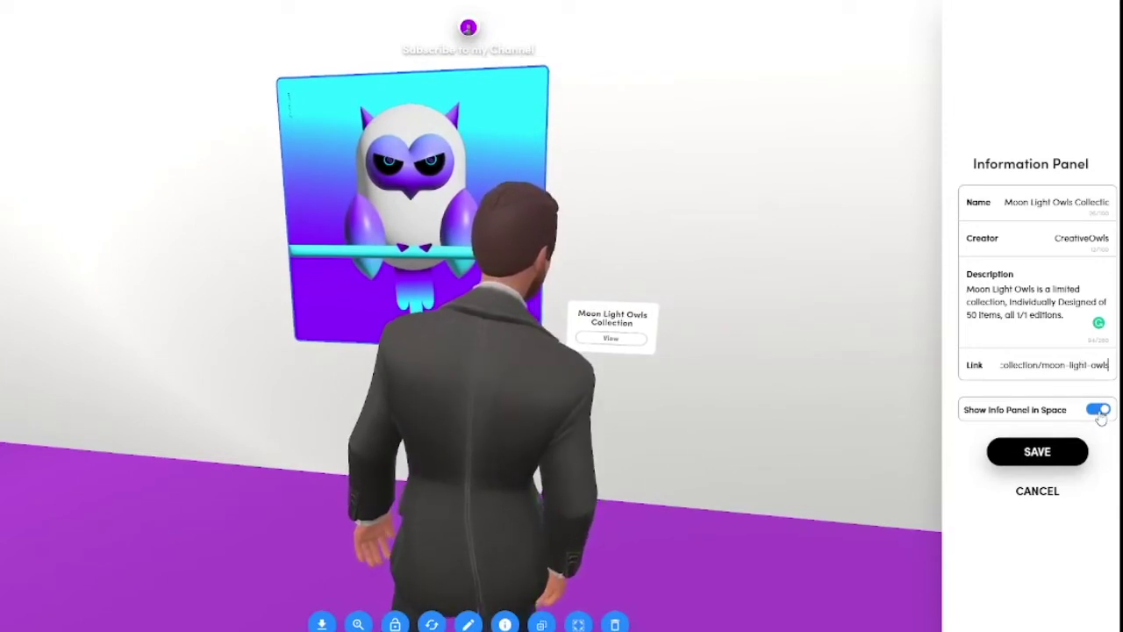
{"action": "left_click", "coordinate": [1100, 412]}
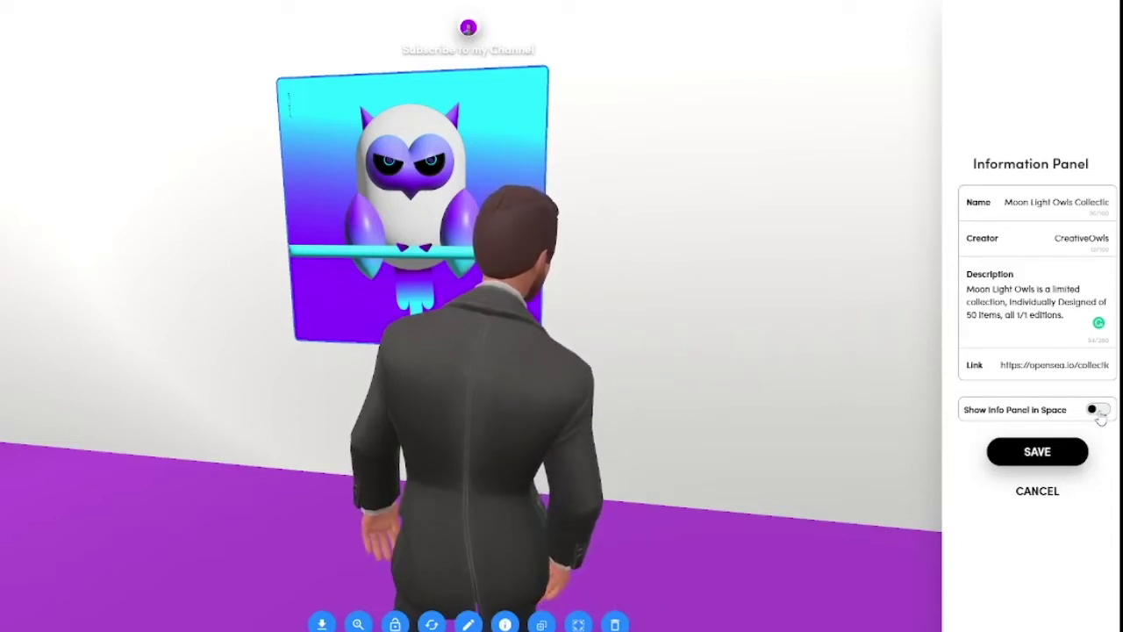
{"action": "left_click", "coordinate": [1100, 417]}
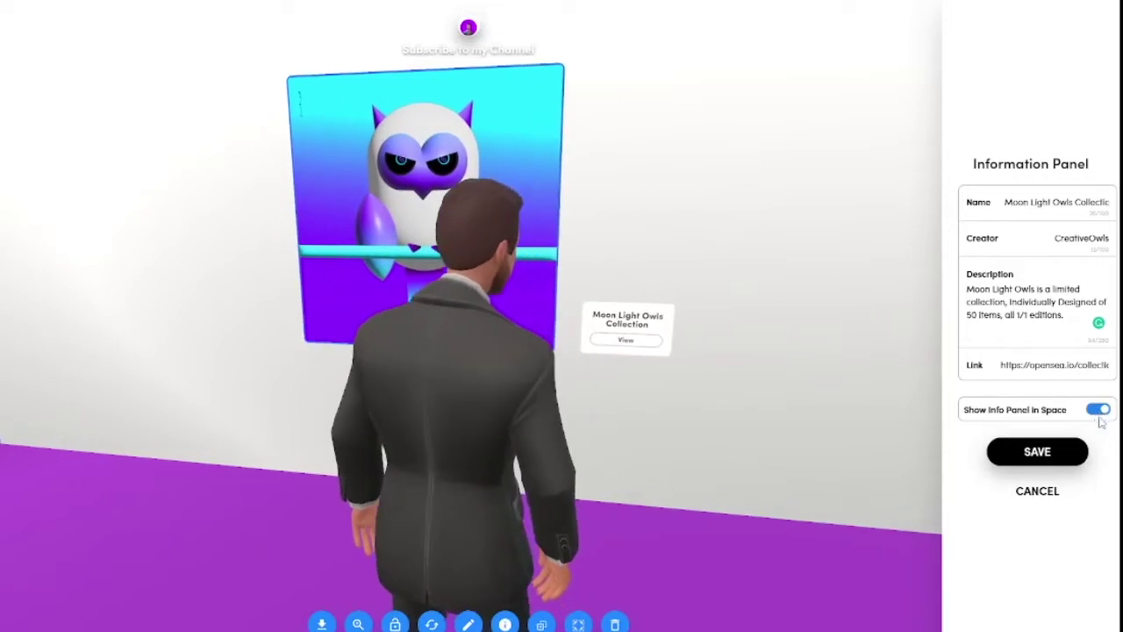
{"action": "left_click", "coordinate": [1039, 452]}
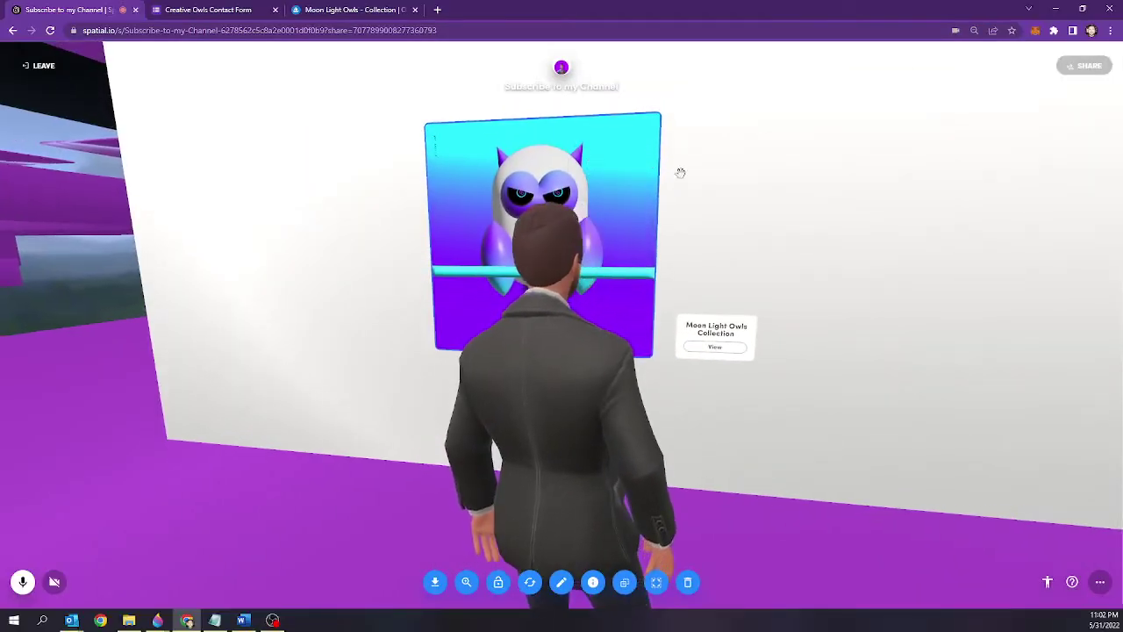
Enlarge the owl image to review its name, description and creator, and follow its link to the OpenSea collection.
{"action": "mouse_move", "coordinate": [614, 170]}
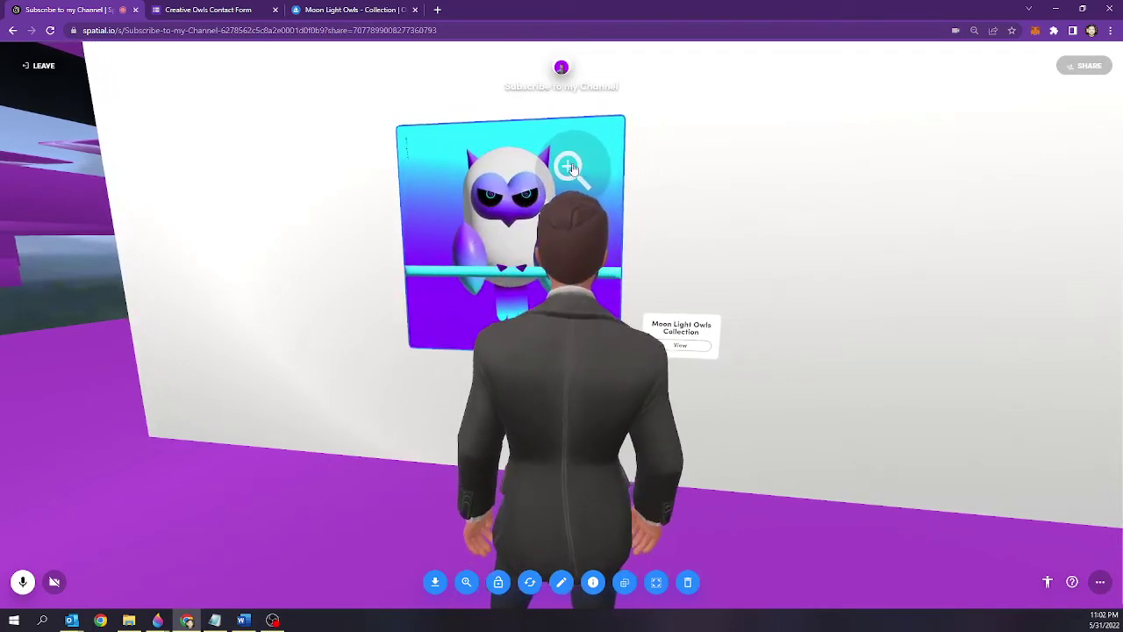
{"action": "left_click", "coordinate": [570, 167]}
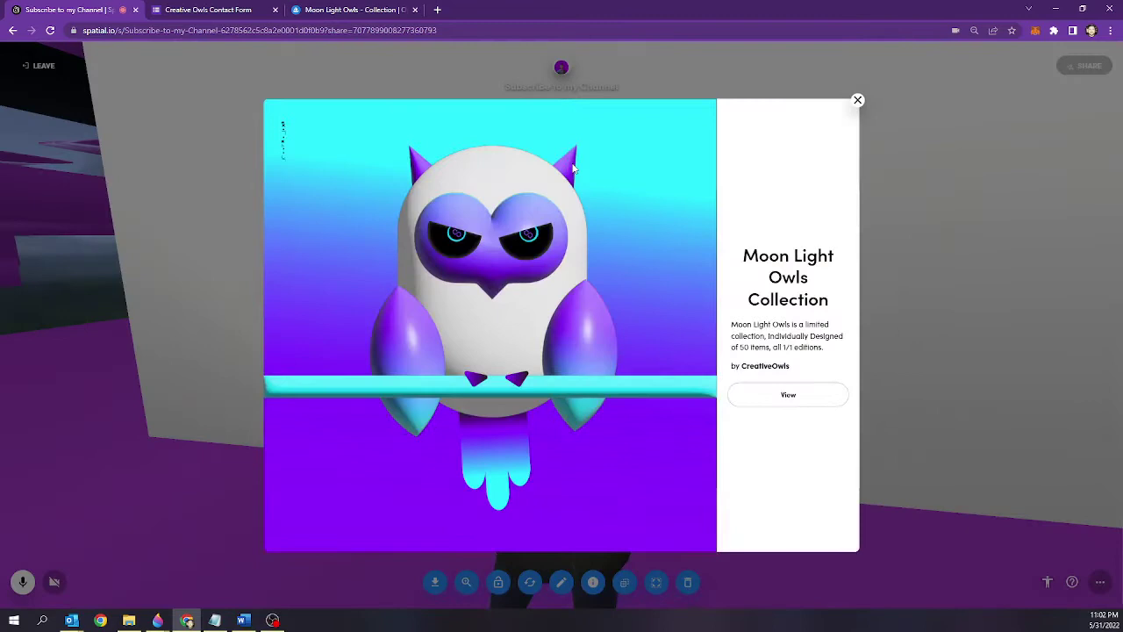
{"action": "left_click_drag", "start_coordinate": [744, 250], "coordinate": [835, 311]}
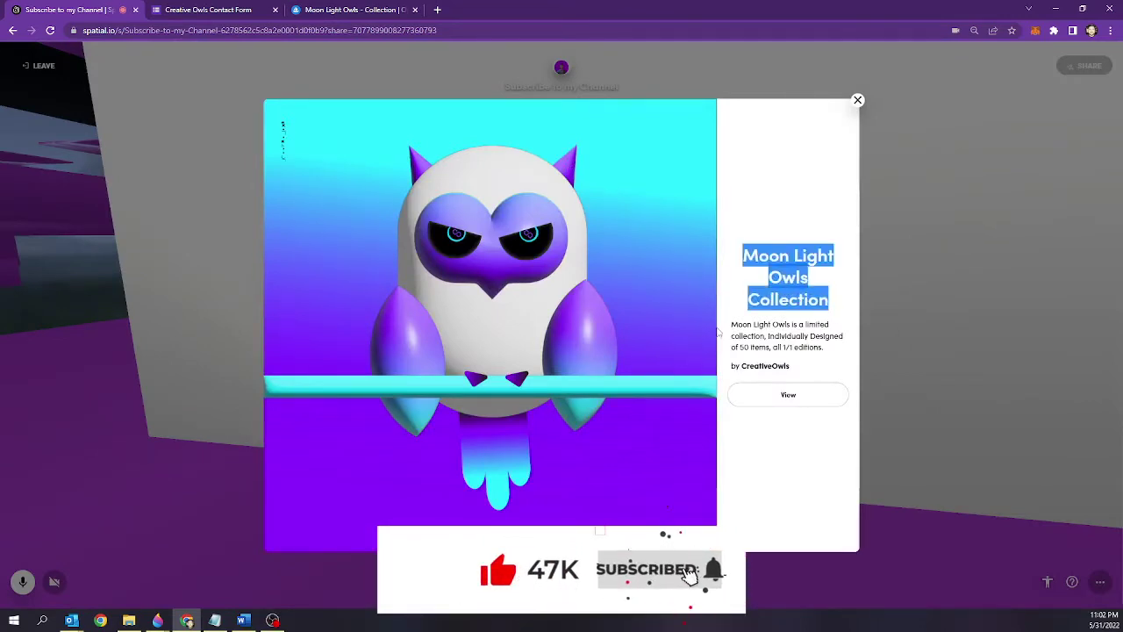
{"action": "left_click_drag", "start_coordinate": [794, 367], "coordinate": [744, 365]}
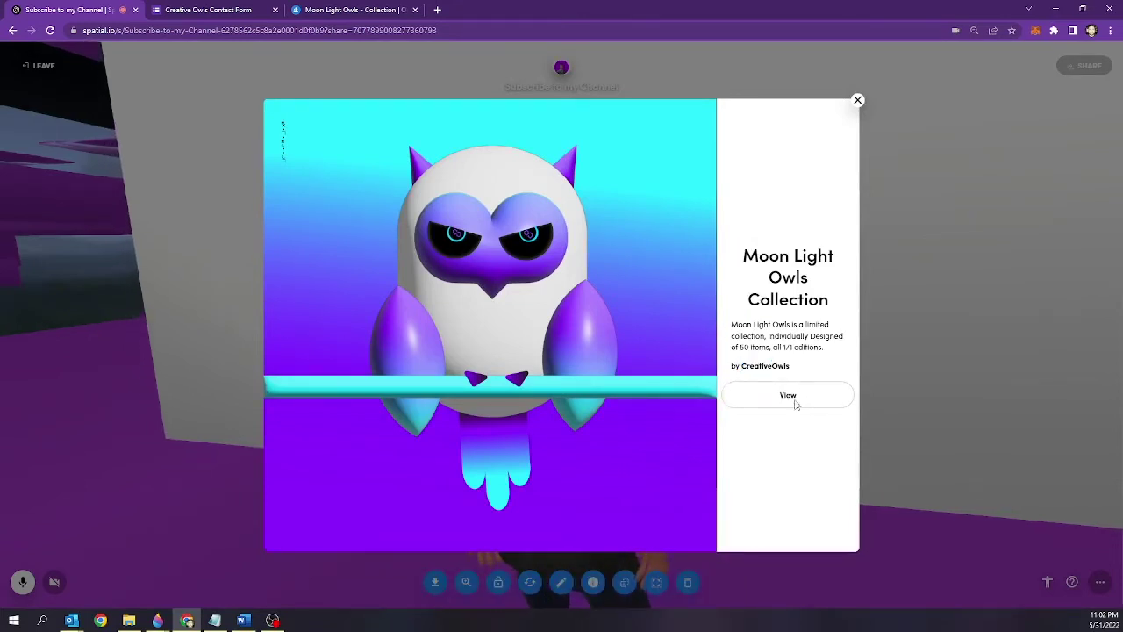
{"action": "left_click", "coordinate": [788, 396]}
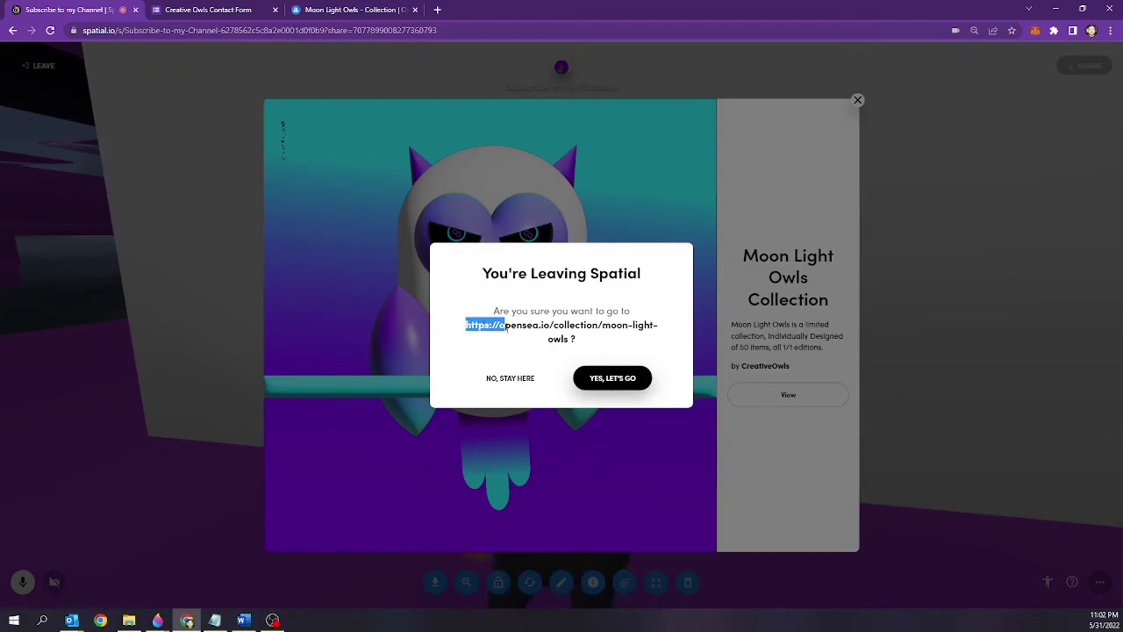
{"action": "left_click_drag", "start_coordinate": [590, 331], "coordinate": [646, 327]}
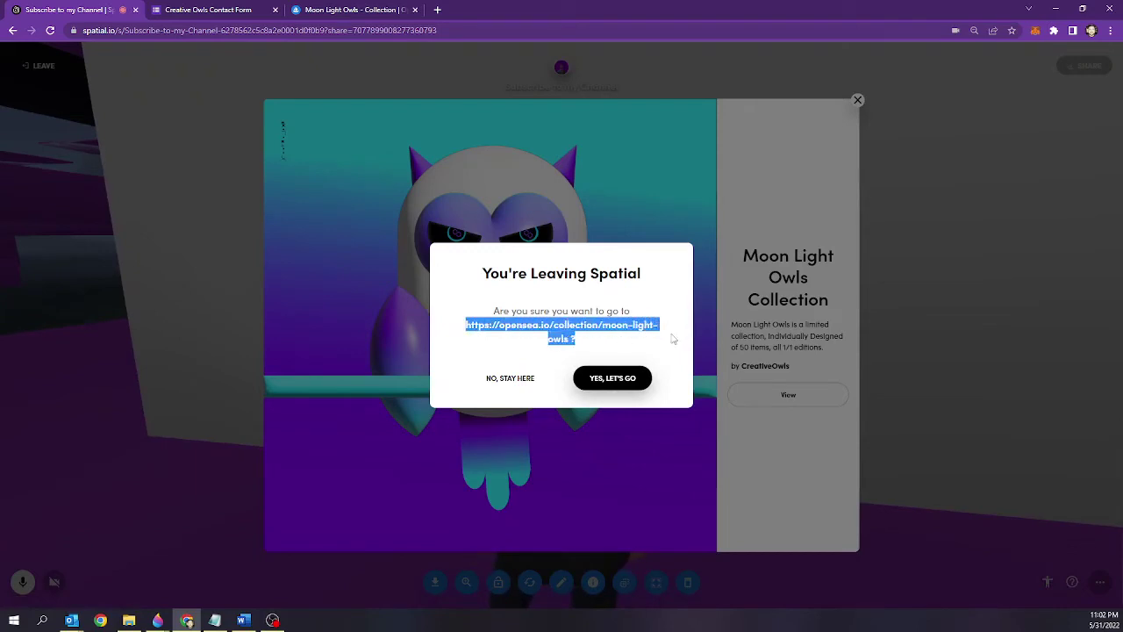
{"action": "left_click", "coordinate": [595, 380]}
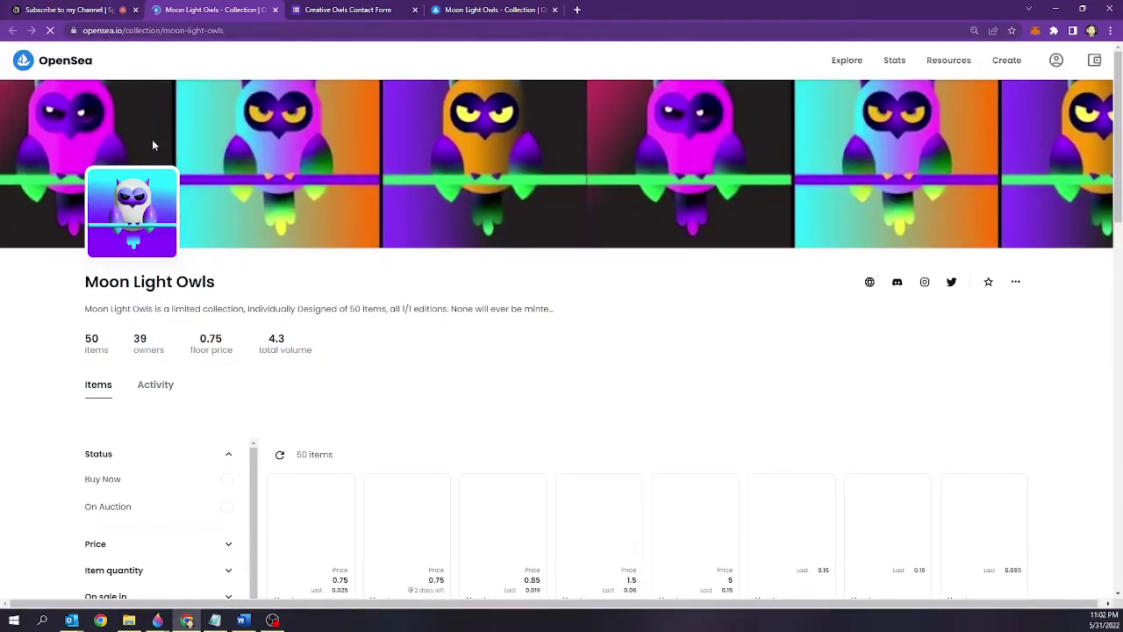
Look over the Moon Light Owls collection page on OpenSea, and return to the Spatial space with the enlarged image closed.
{"action": "scroll", "coordinate": [224, 131], "scroll_direction": "down", "scroll_amount": 2}
{"action": "scroll", "coordinate": [238, 146], "scroll_direction": "up", "scroll_amount": 1}
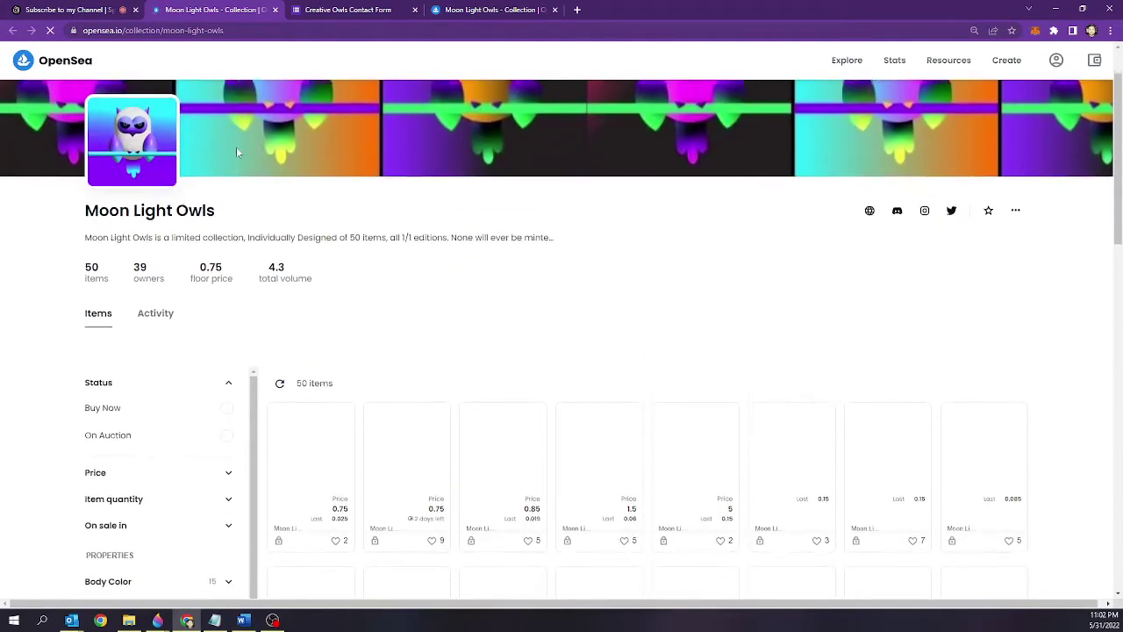
{"action": "scroll", "coordinate": [173, 105], "scroll_direction": "up", "scroll_amount": 1}
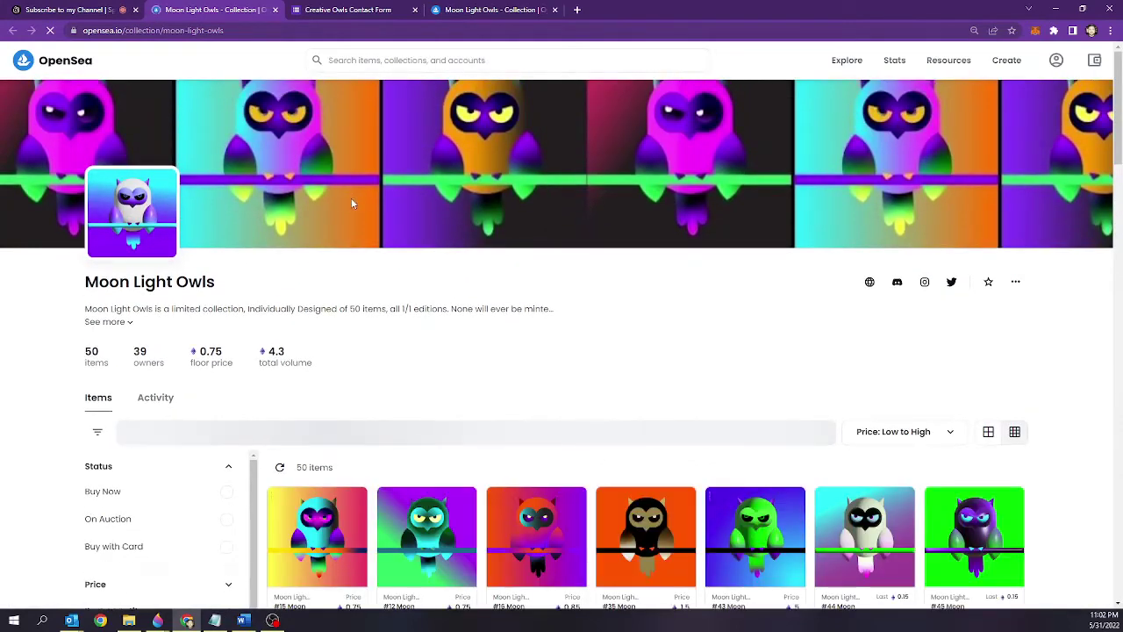
{"action": "left_click", "coordinate": [79, 12]}
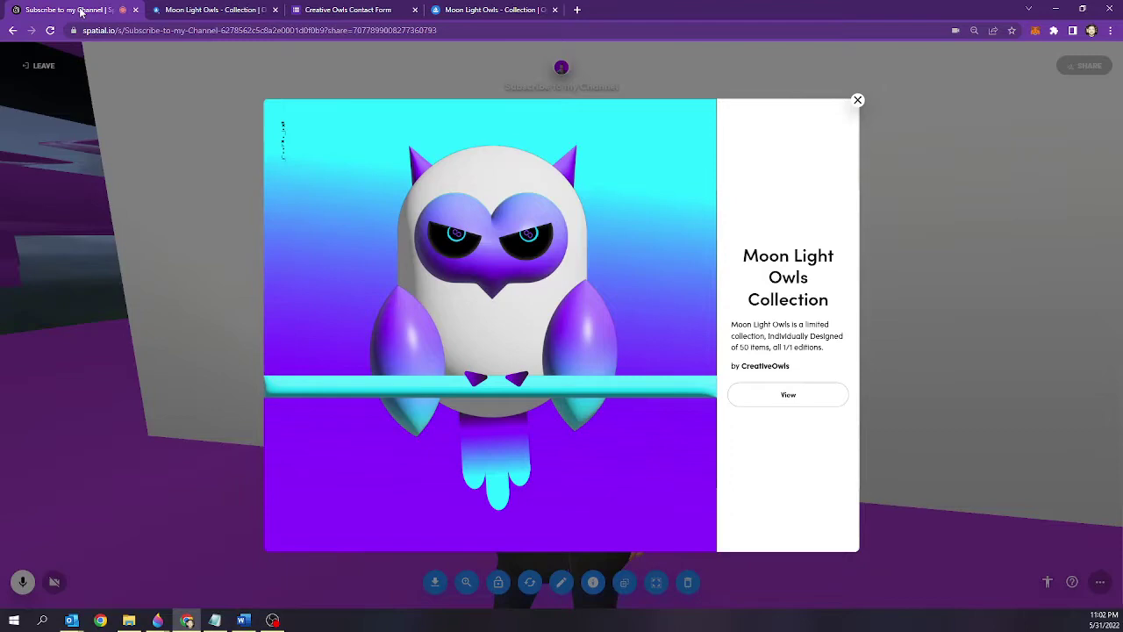
{"action": "left_click", "coordinate": [858, 101]}
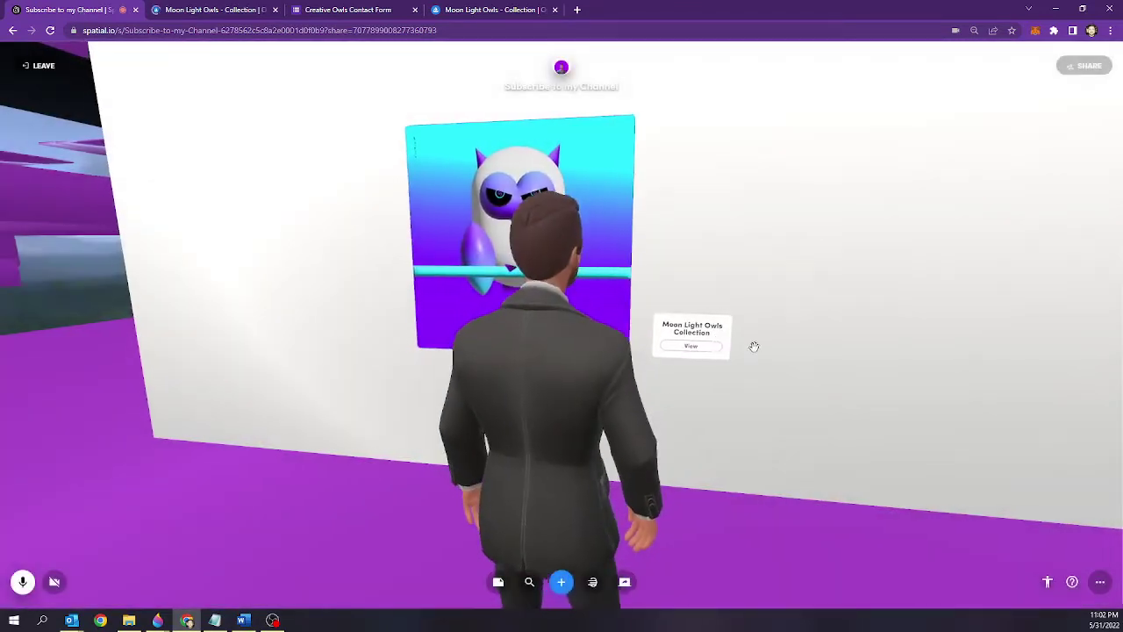
Follow the link on the info panel beside the owl image to its OpenSea collection, and return to the space.
{"action": "left_click", "coordinate": [713, 348]}
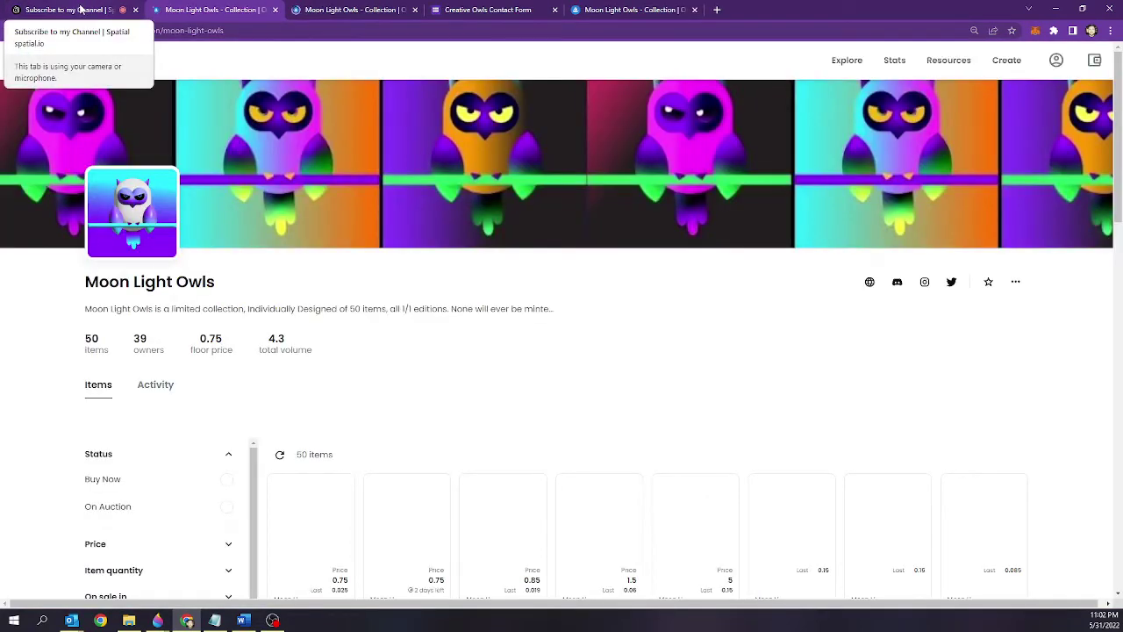
{"action": "left_click", "coordinate": [80, 10]}
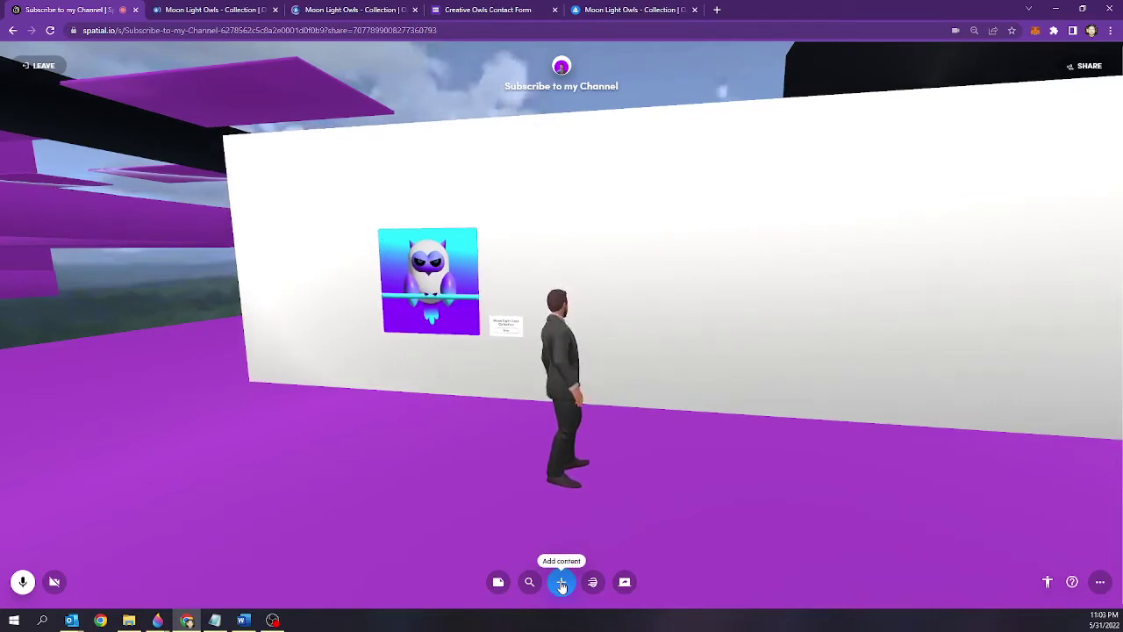
Add the recent CreativeOwls business card image to the space and place it on the white wall, well to the right of the owl image.
{"action": "left_click", "coordinate": [562, 582]}
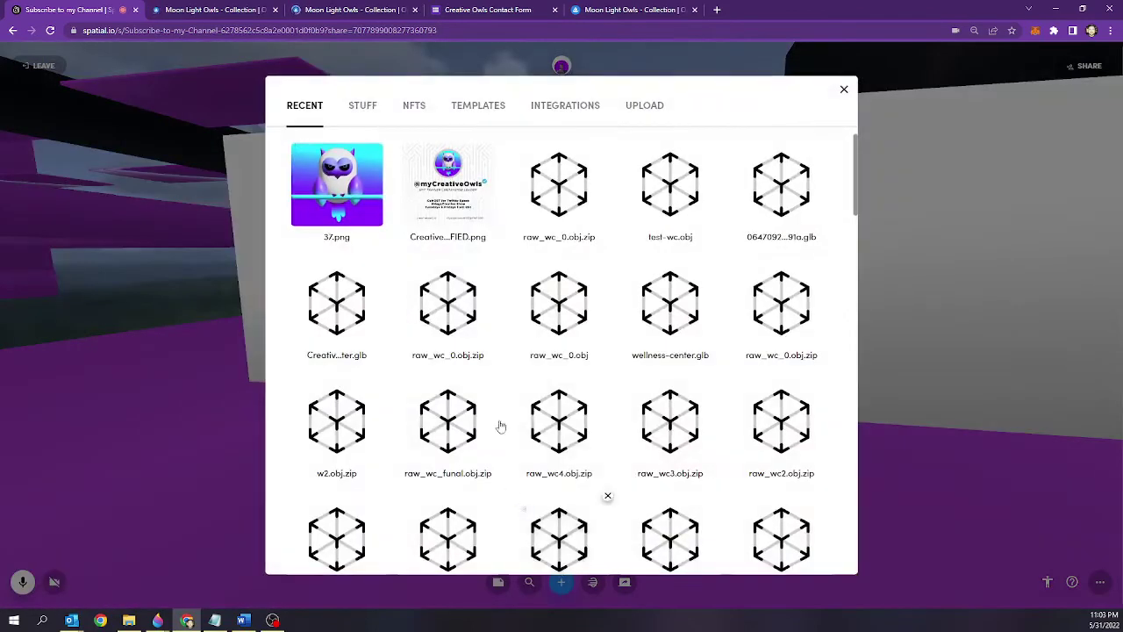
{"action": "left_click", "coordinate": [433, 172]}
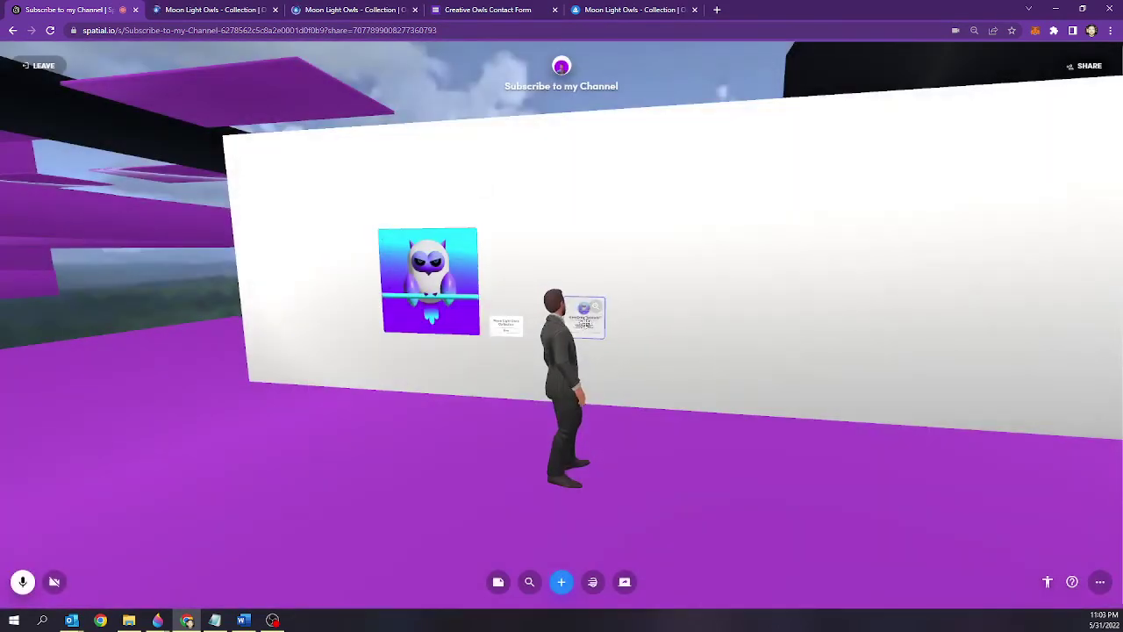
{"action": "key", "text": "w"}
{"action": "mouse_move", "coordinate": [679, 309]}
{"action": "left_mouse_down"}
{"action": "mouse_move", "coordinate": [695, 299]}
{"action": "mouse_move", "coordinate": [683, 289]}
{"action": "left_mouse_up"}
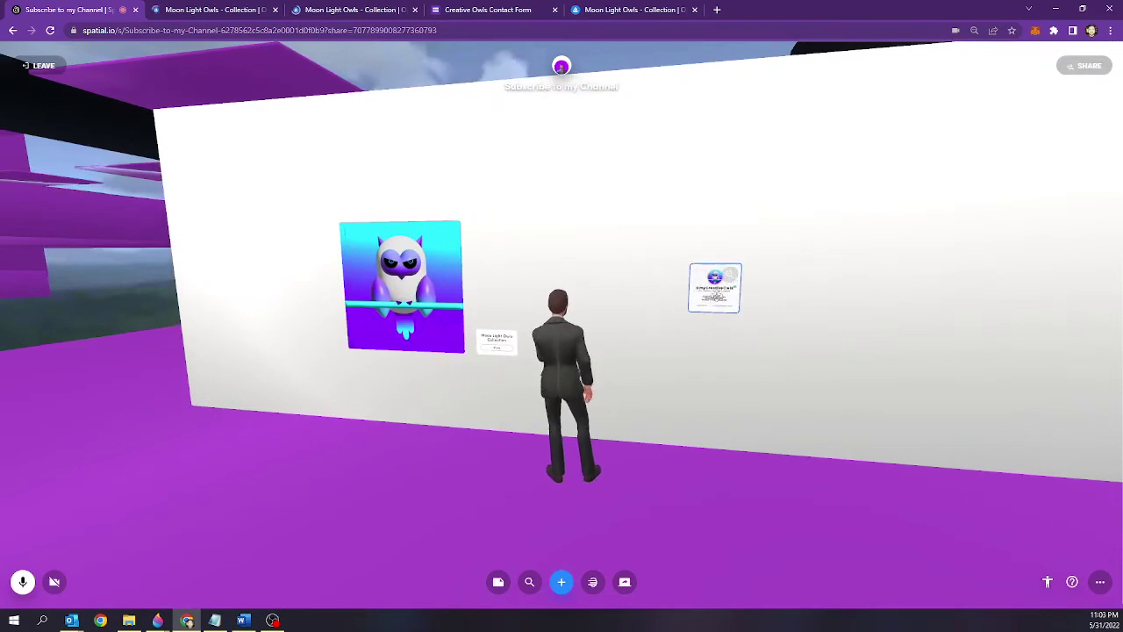
Scale the business card image to about 1.91 and adjust its position on the wall to about x -54.28, y -6.12, z 0.78.
{"action": "left_click", "coordinate": [717, 293]}
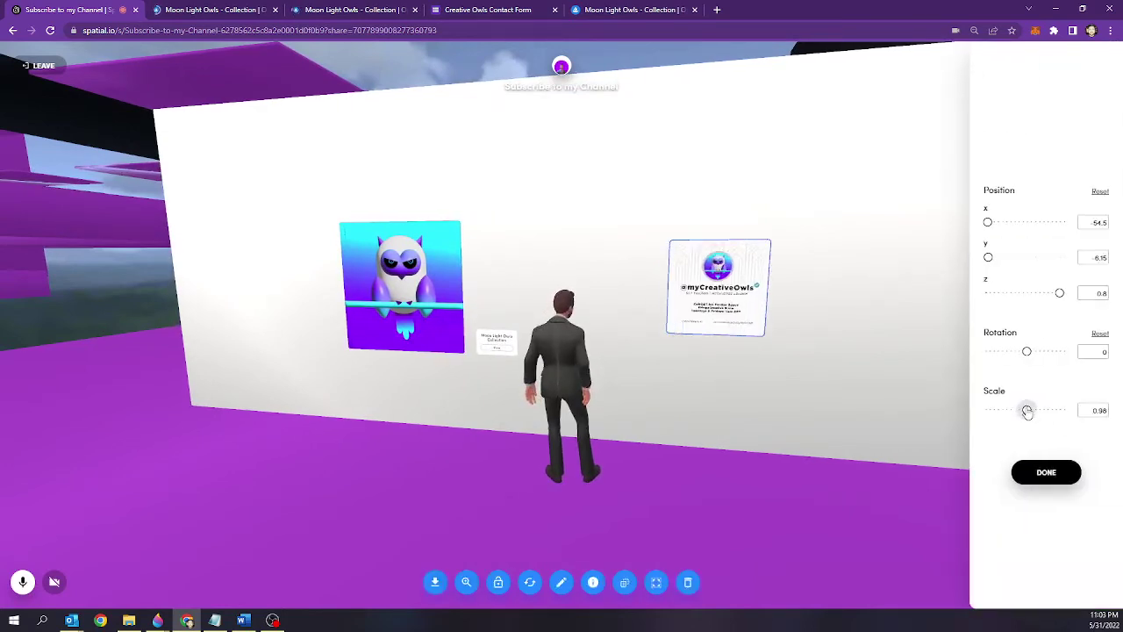
{"action": "left_click_drag", "start_coordinate": [1028, 412], "coordinate": [1032, 409]}
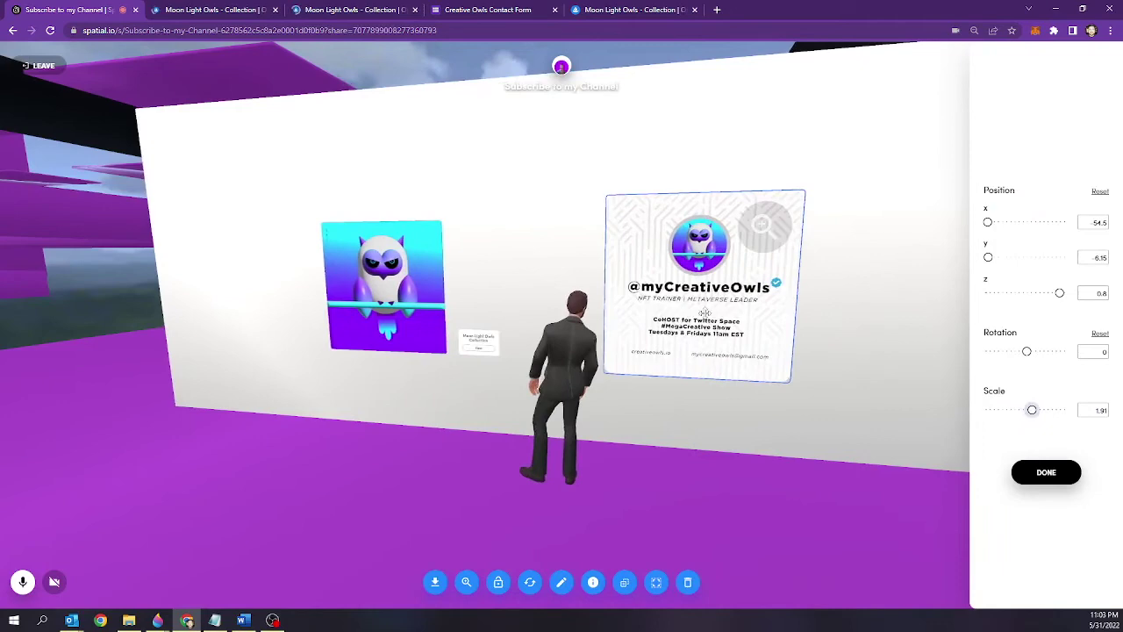
{"action": "key", "text": "w"}
{"action": "left_click_drag", "start_coordinate": [705, 313], "coordinate": [731, 314]}
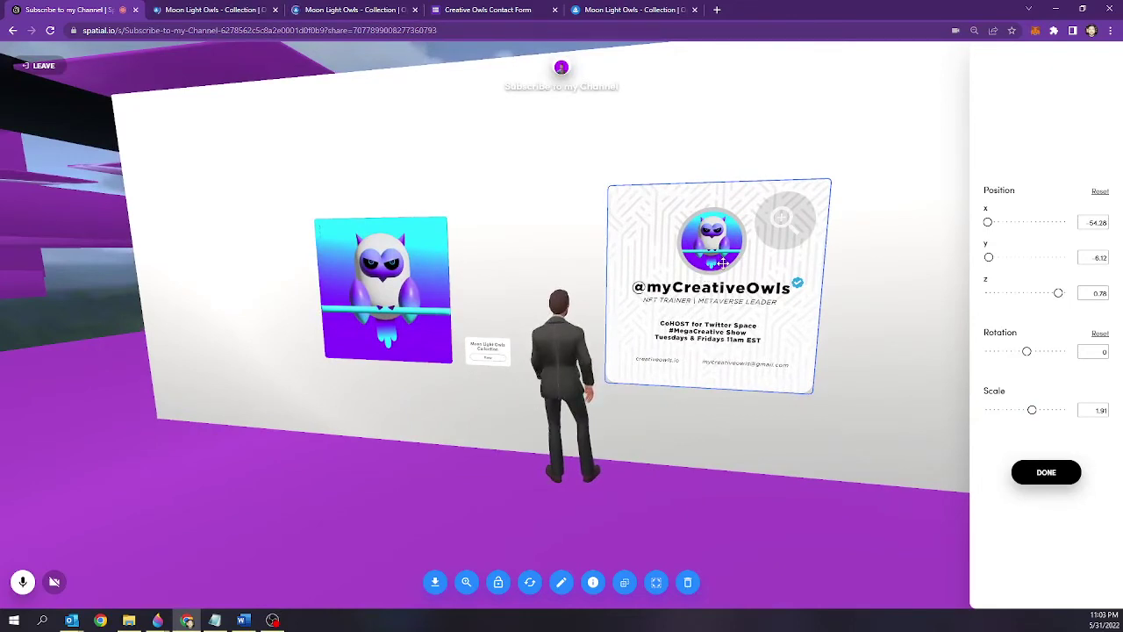
{"action": "left_click", "coordinate": [1046, 472]}
Name the business card image "Contact Me" in its information and turn on showing the info panel in the space.
{"action": "left_click", "coordinate": [696, 260]}
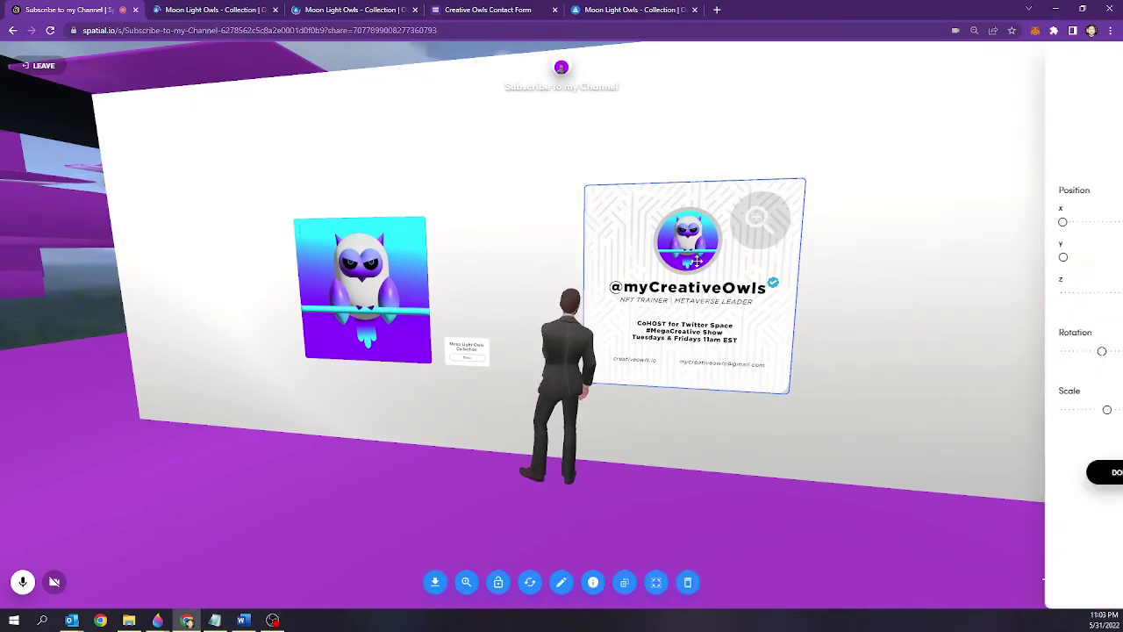
{"action": "left_click", "coordinate": [595, 585]}
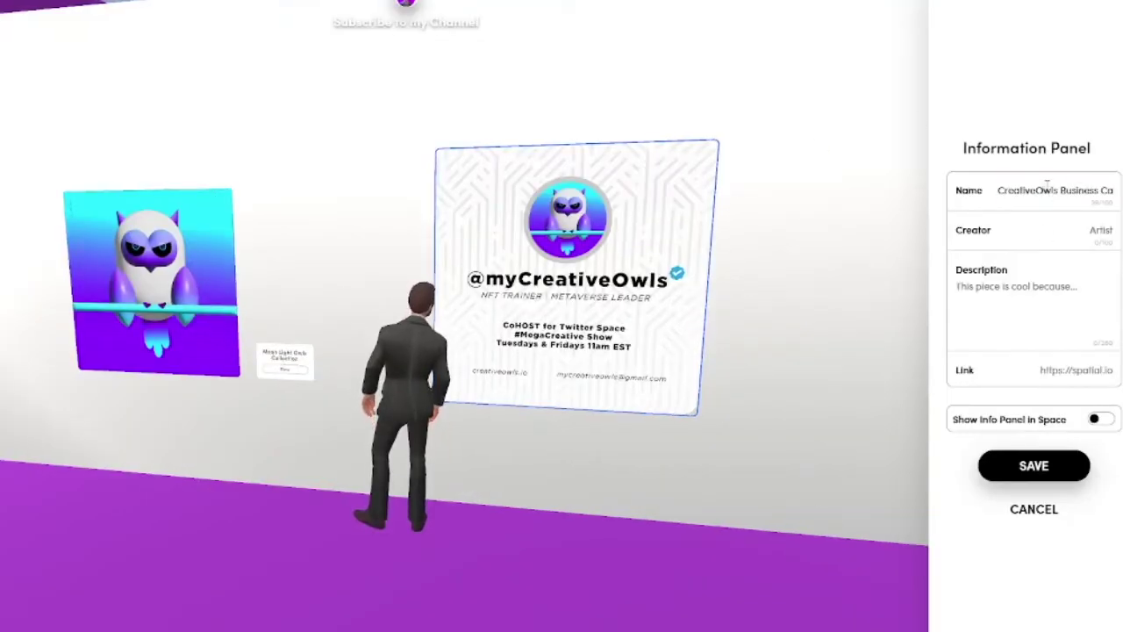
{"action": "triple_click", "coordinate": [1047, 188]}
{"action": "type", "text": "Contact Me"}
{"action": "left_click", "coordinate": [1102, 420]}
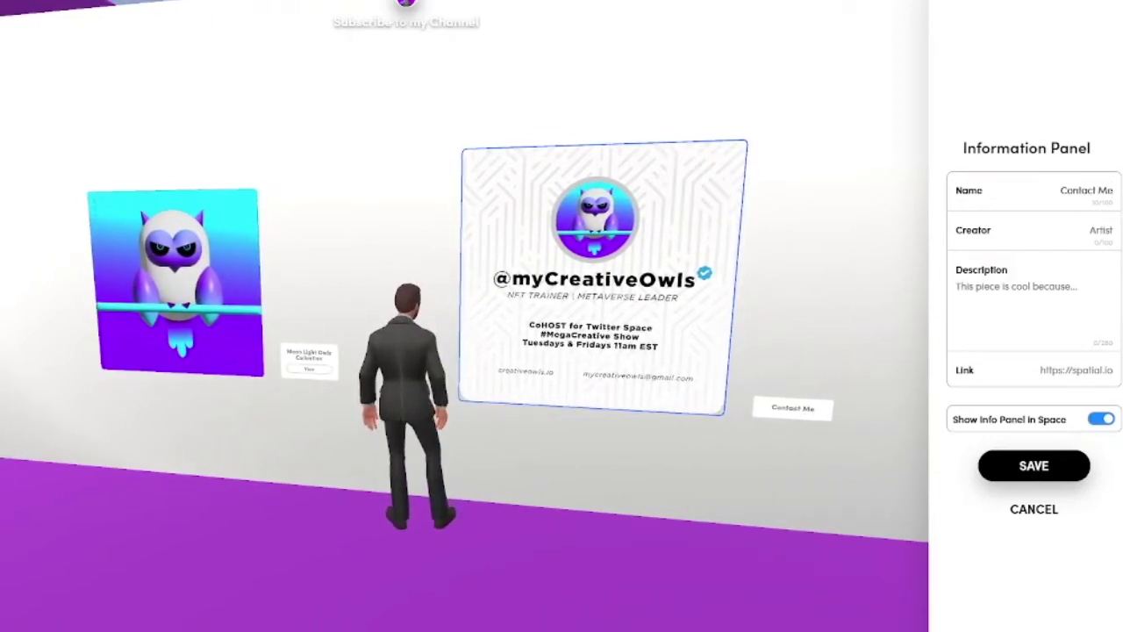
Set the card's description to "Thanks for checking out my Metaverse. If you would like to connect please complete my contact form. Follow link.".
{"action": "left_click", "coordinate": [1019, 299]}
{"action": "type", "text": "Thanks for checking out my Metaverse. If you would like to connect please complete my contact form. Follow link."}
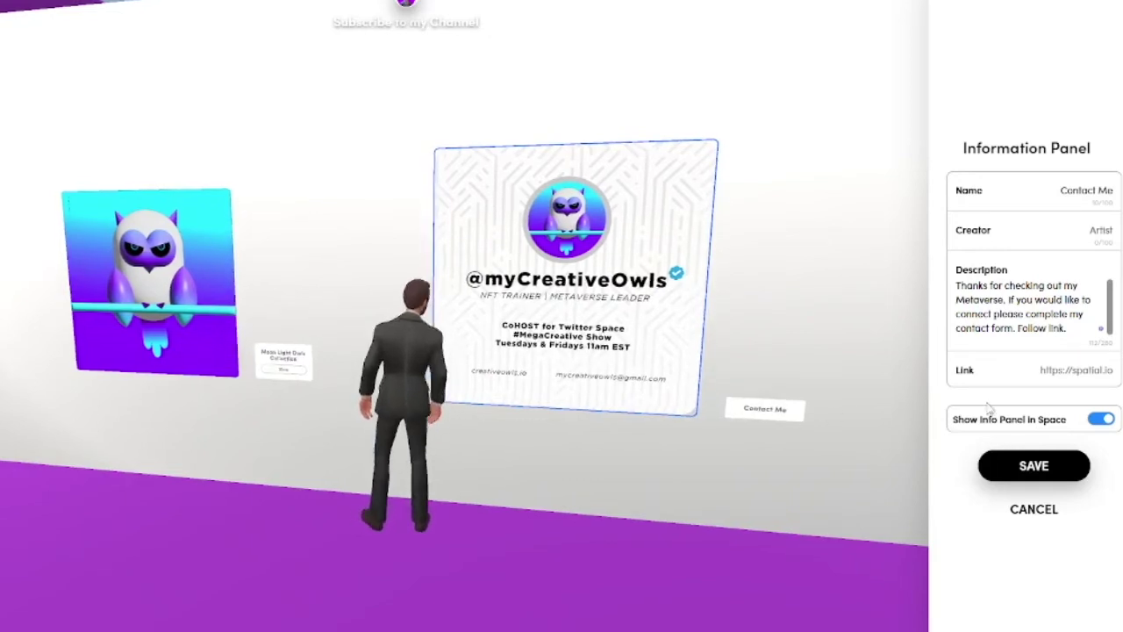
Link the business card image to the Creative Owls Contact Form on Google Forms and save its information.
{"action": "left_click", "coordinate": [1061, 370]}
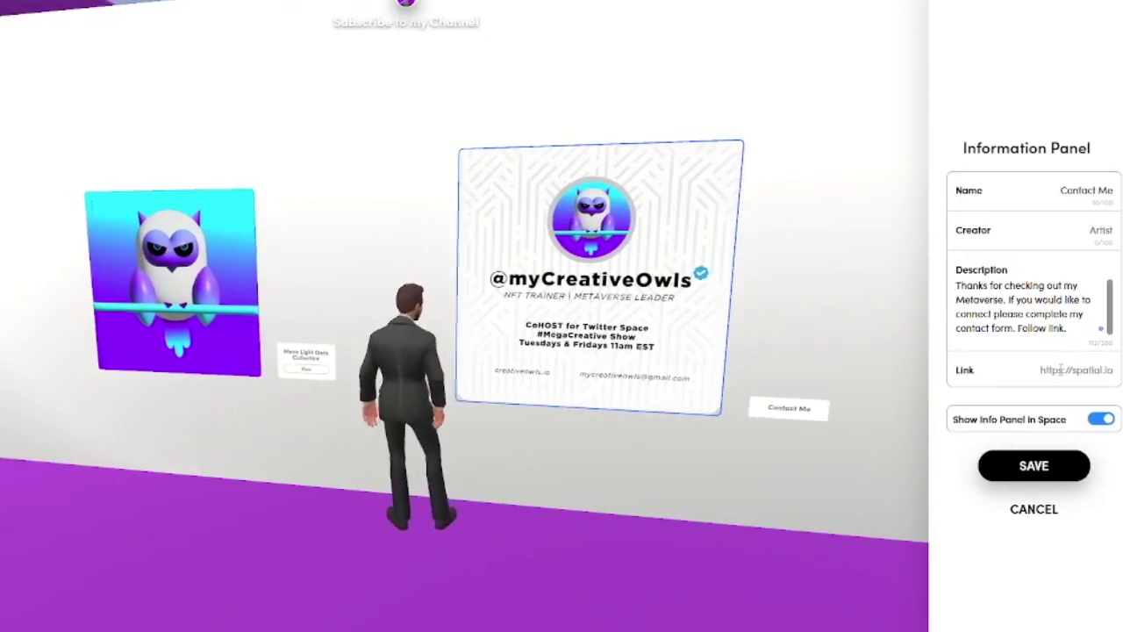
{"action": "left_click", "coordinate": [1062, 370]}
{"action": "key", "text": "ctrl+v"}
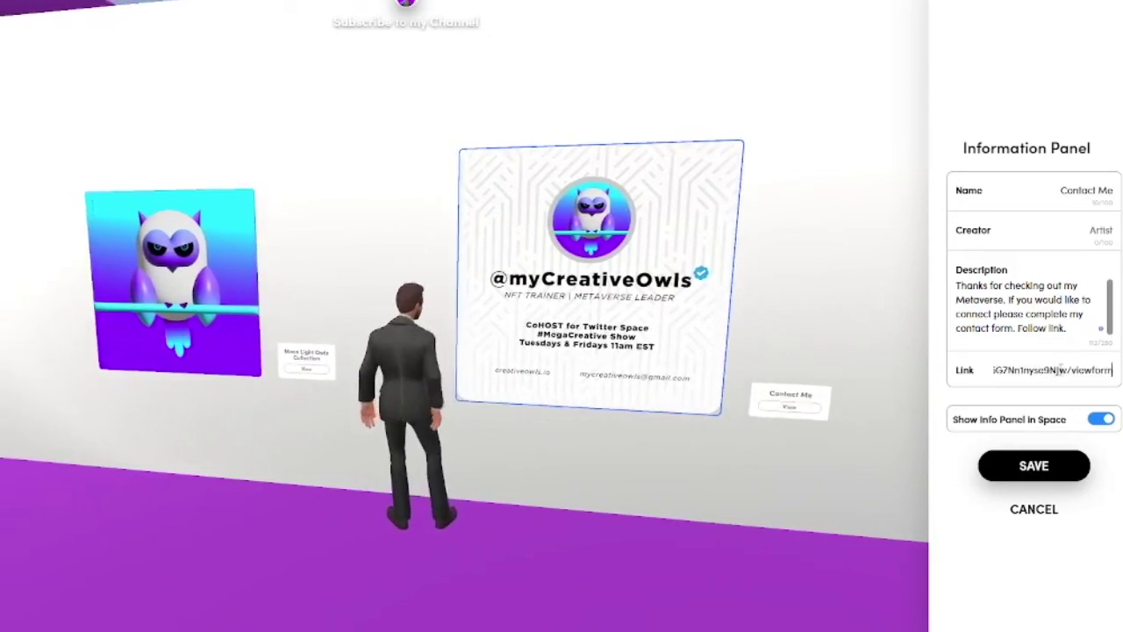
{"action": "left_click", "coordinate": [1034, 468]}
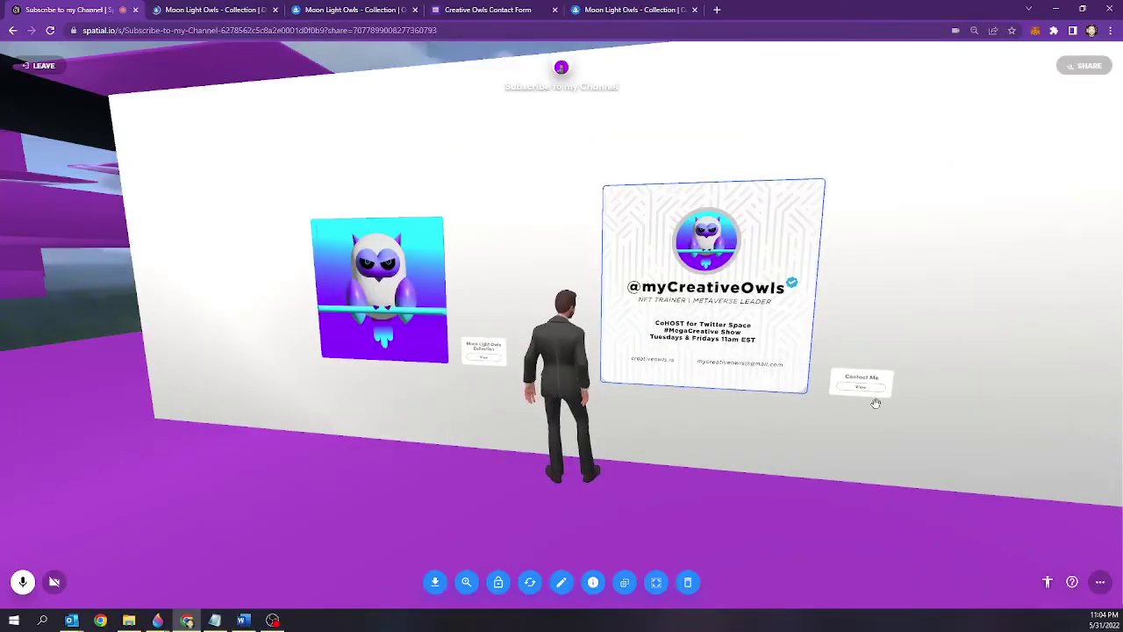
Enlarge the business card image, follow its link to the contact form, and return to the space with the enlarged image closed.
{"action": "mouse_move", "coordinate": [779, 220]}
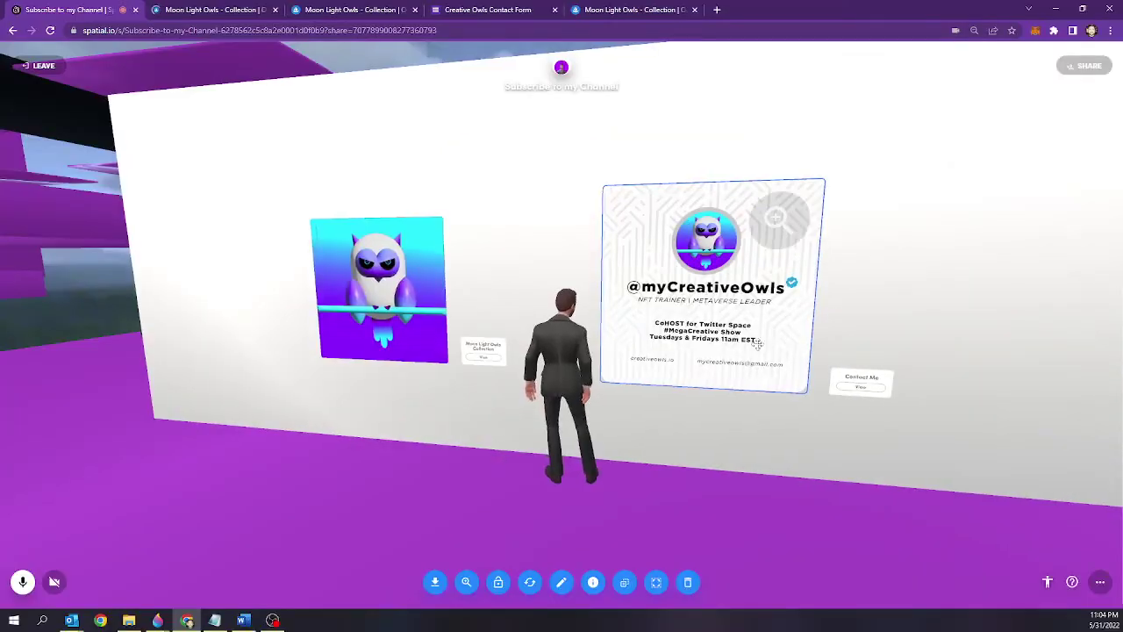
{"action": "left_click", "coordinate": [758, 221]}
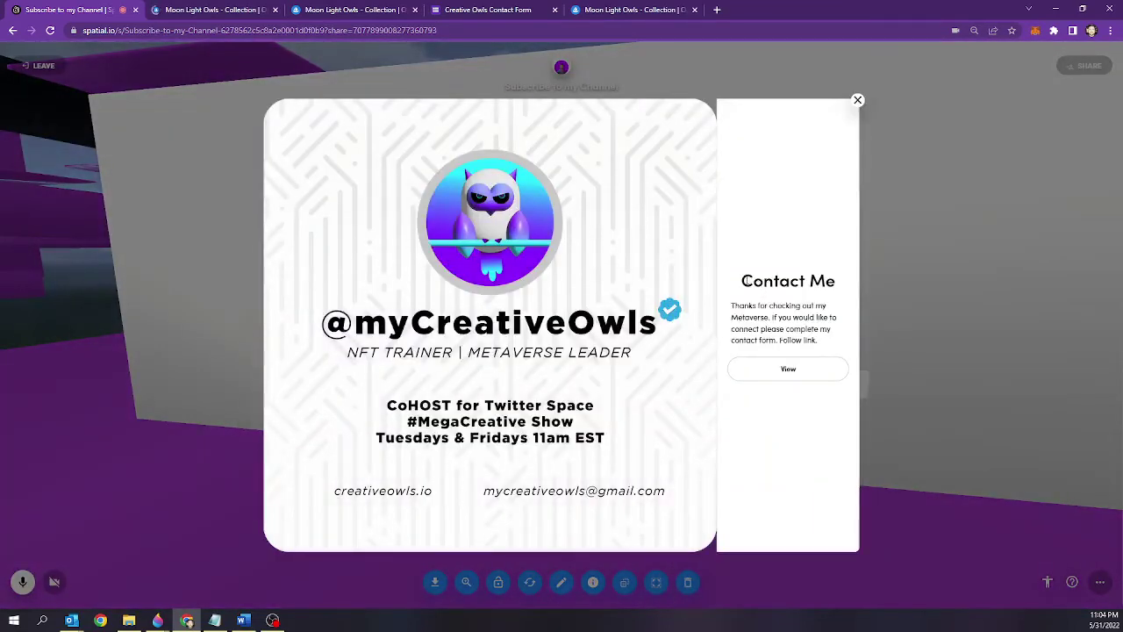
{"action": "left_click", "coordinate": [781, 372]}
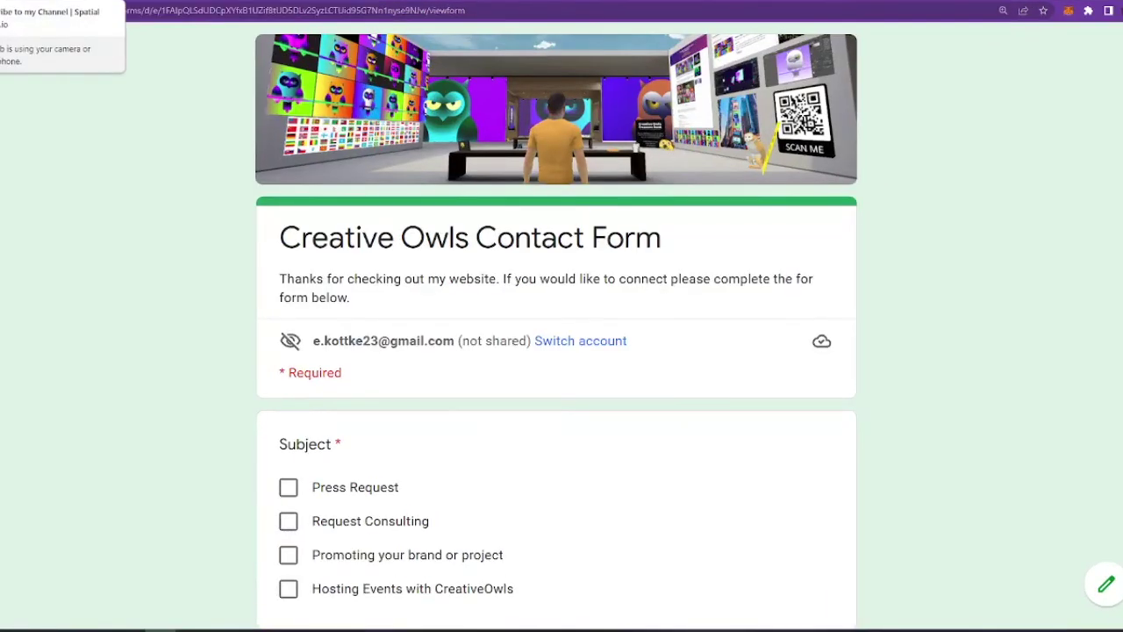
{"action": "left_click", "coordinate": [35, 2]}
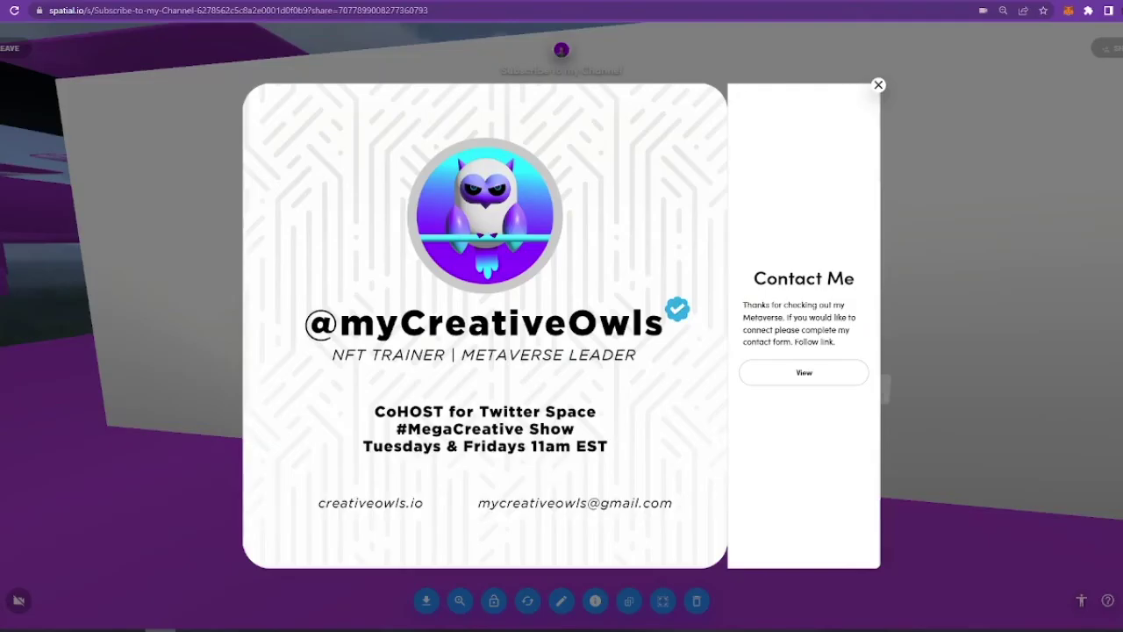
{"action": "left_click", "coordinate": [879, 86]}
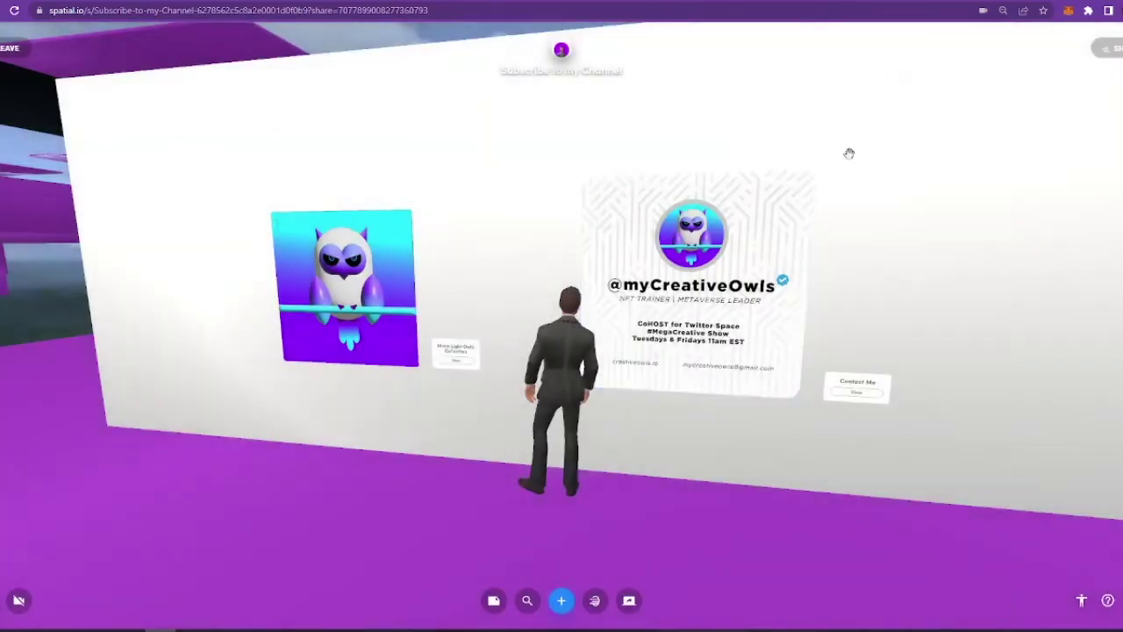
Walk the avatar toward the white 3D building model, review the model's information panel, and save it without edits.
{"action": "key", "text": "s"}
{"action": "key", "text": "s"}
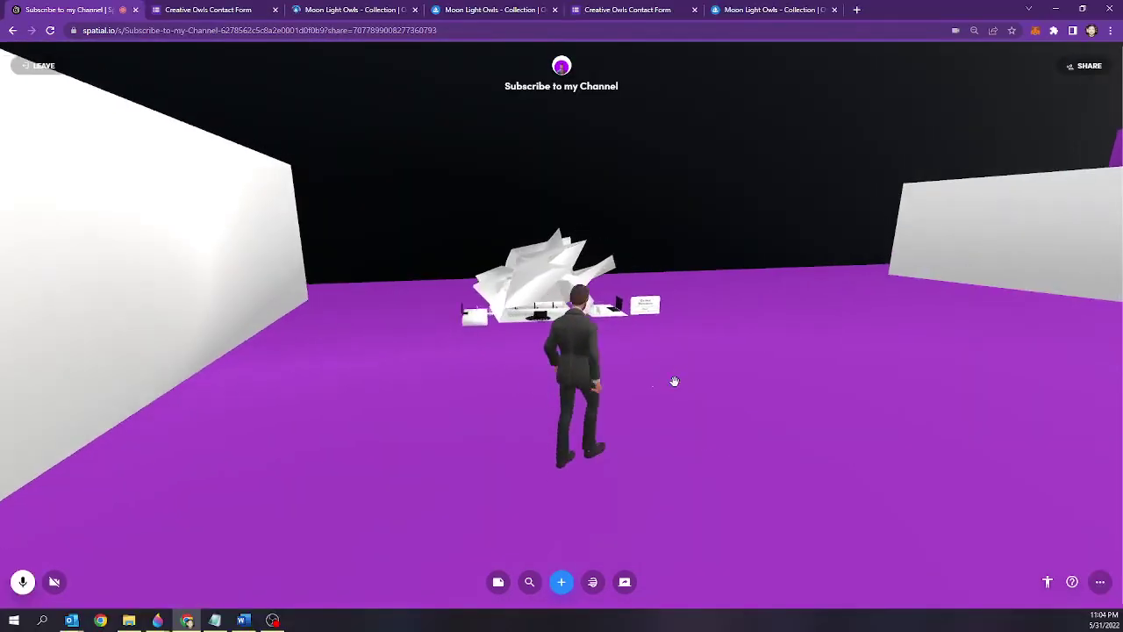
{"action": "key", "text": "w"}
{"action": "key", "text": "d"}
{"action": "left_click_drag", "start_coordinate": [675, 381], "coordinate": [579, 391]}
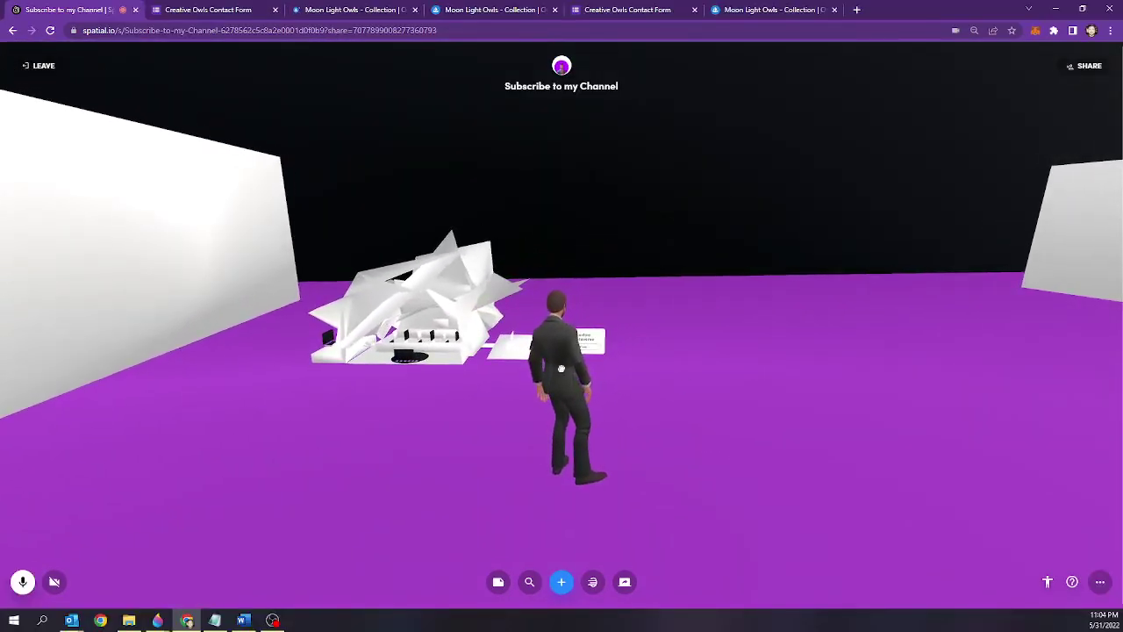
{"action": "key", "text": "s"}
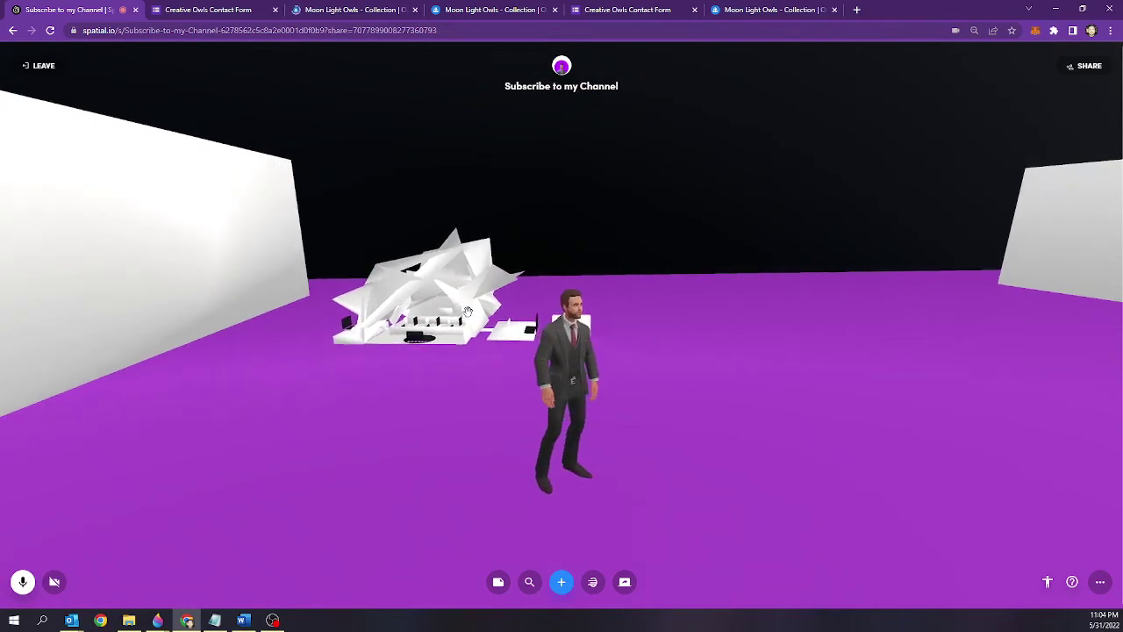
{"action": "left_click", "coordinate": [449, 289]}
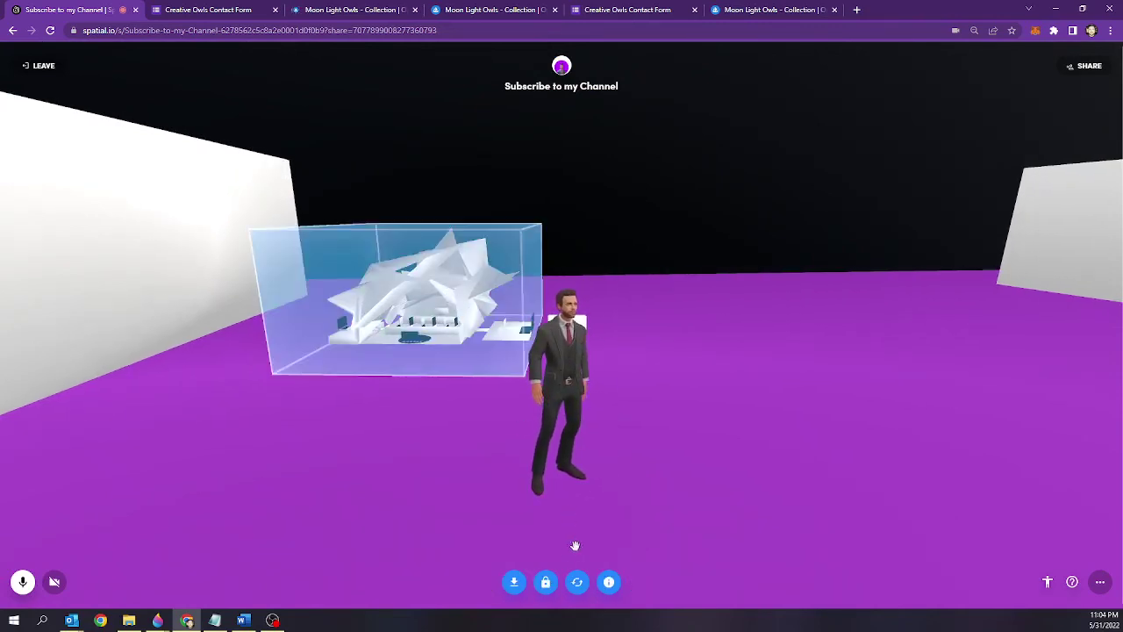
{"action": "left_click", "coordinate": [609, 583]}
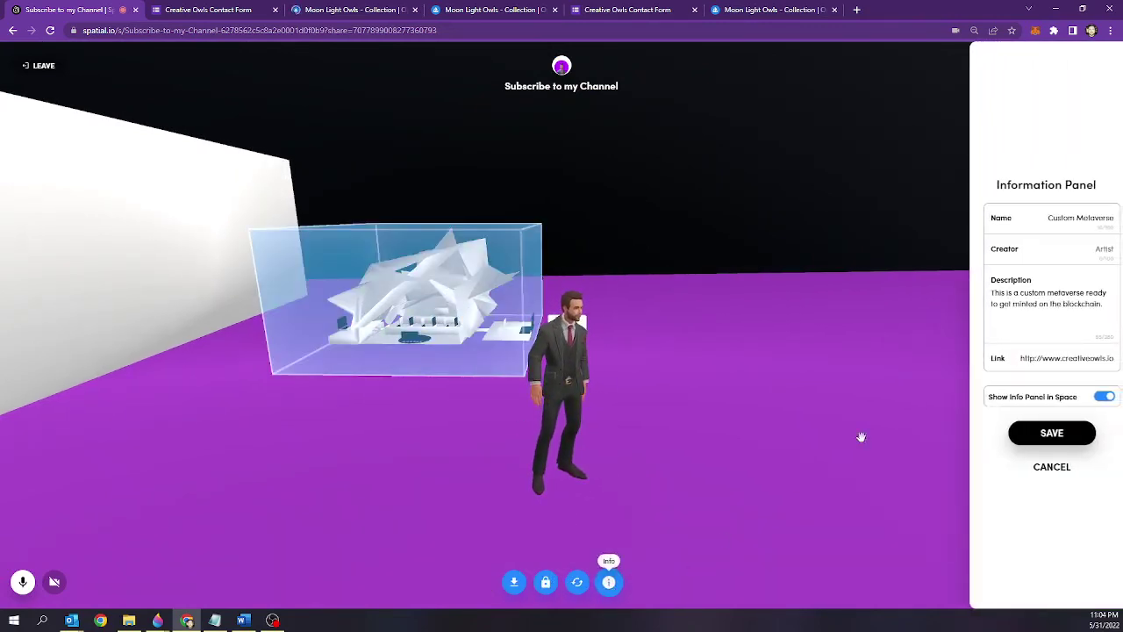
{"action": "left_click", "coordinate": [1052, 434]}
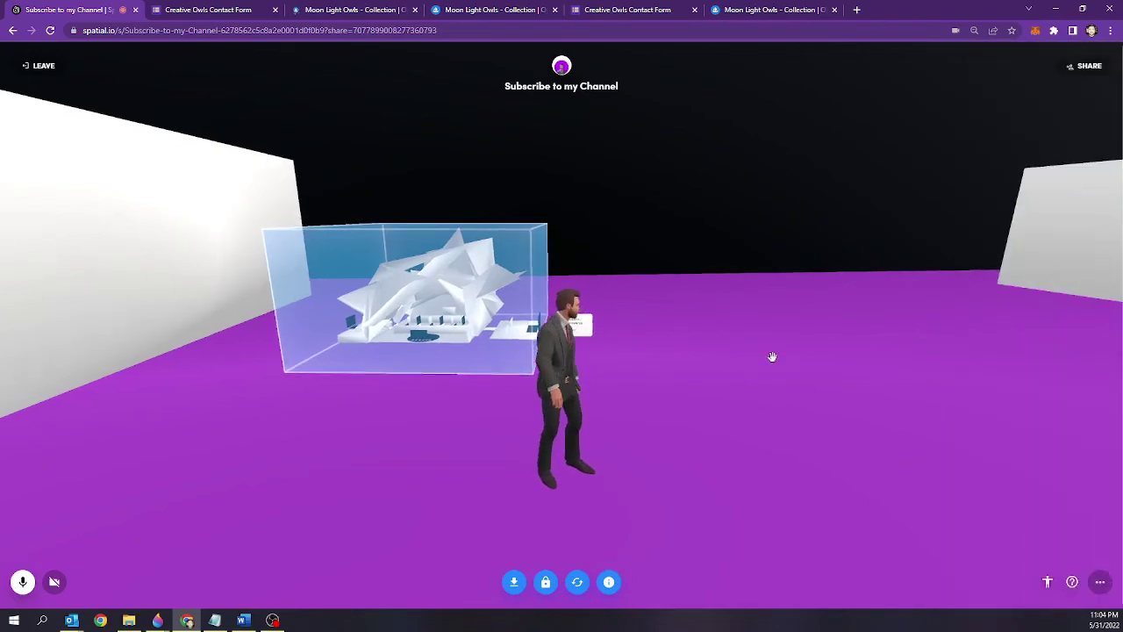